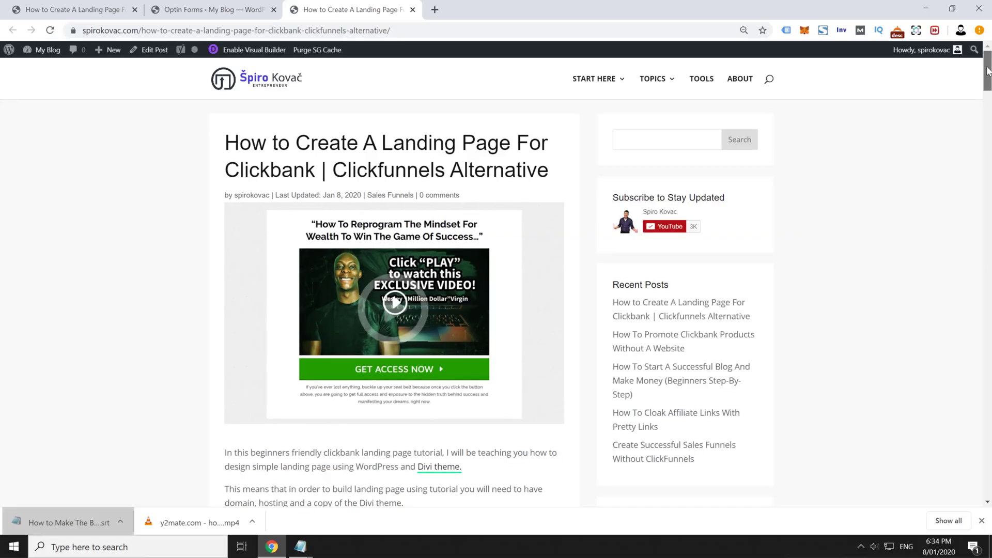
- Scroll down to the post's Click Here button and trigger the Subscribe To Our Newsletter pop-up
scroll(987, 71, down, 20)
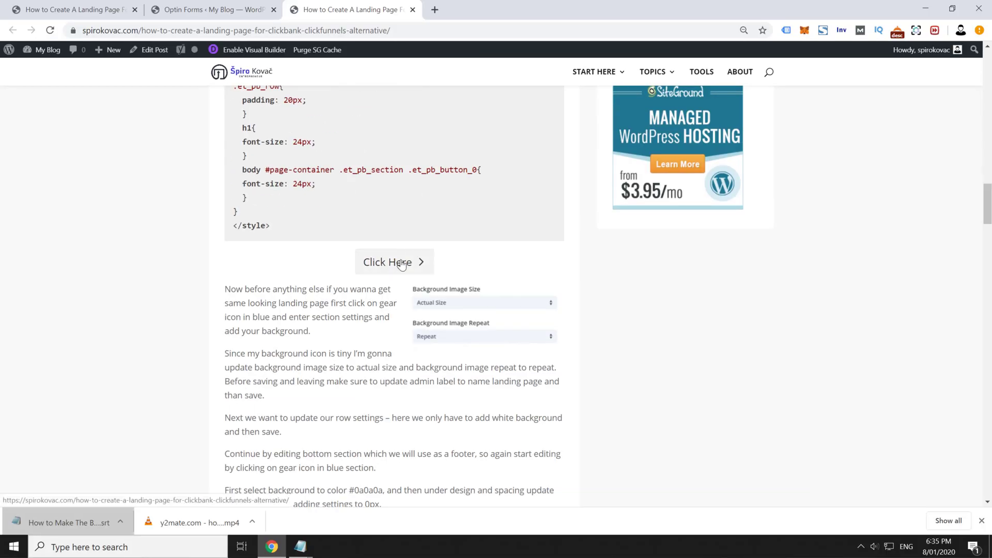
click(402, 264)
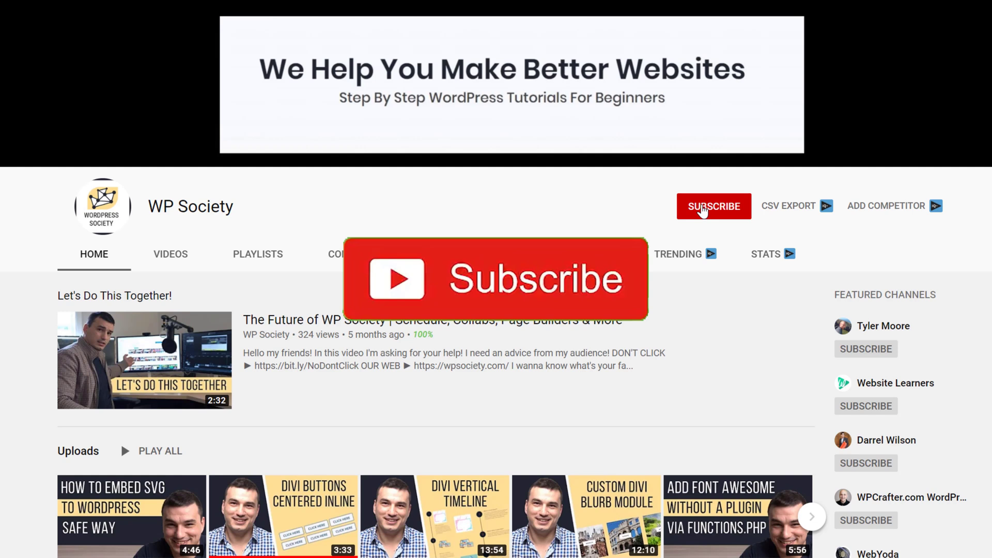
- Subscribe to the WP Society channel and set its notification bell to All
click(711, 207)
click(740, 207)
click(761, 240)
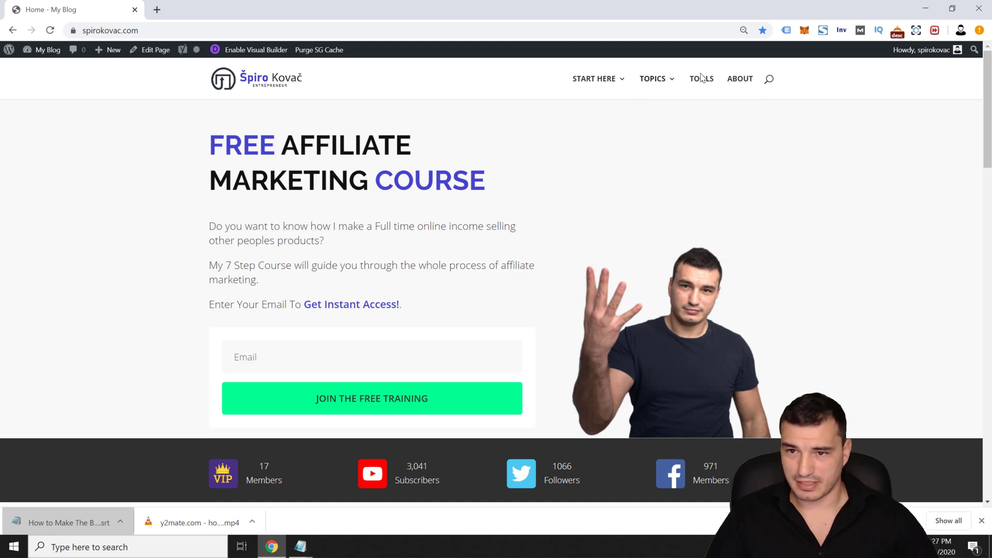
- Go through TOPICS > Affiliate Marketing and open the Clickbank landing page post
mouse_move(671, 88)
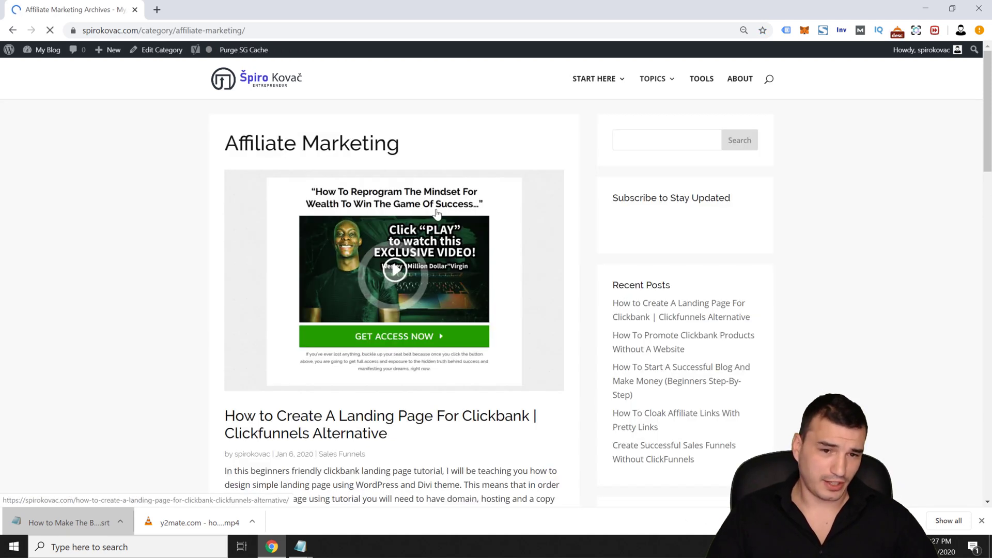
scroll(385, 268, down, 3)
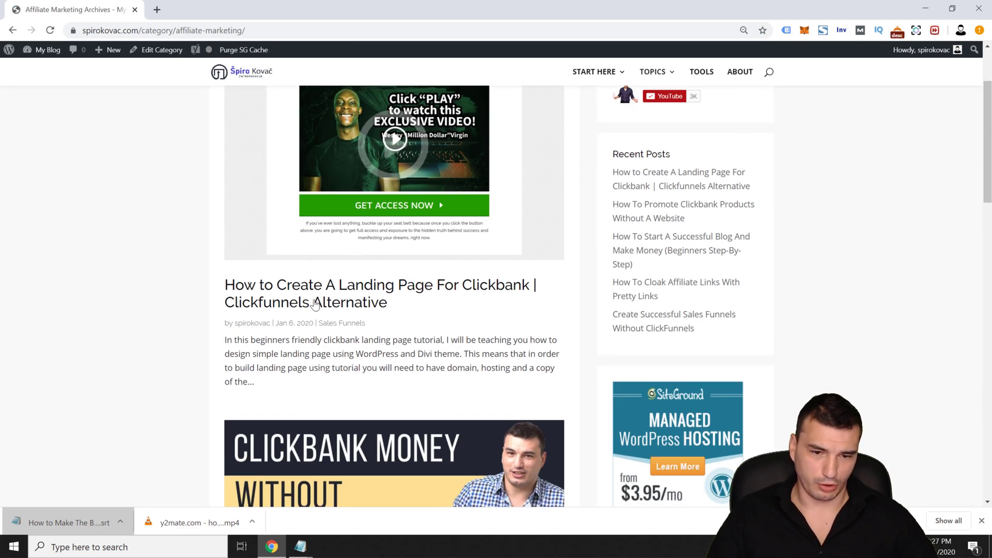
click(397, 258)
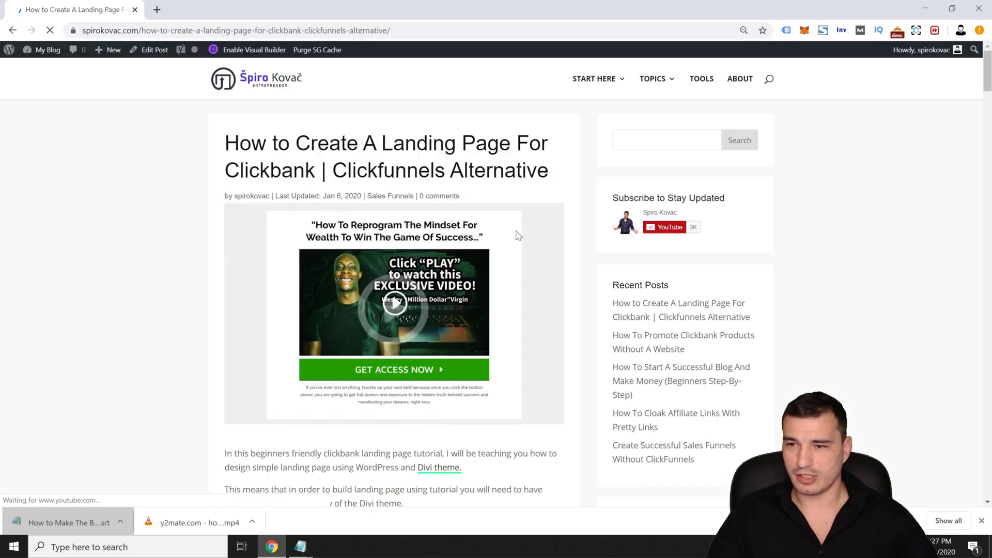
drag(987, 72, 469, 94)
scroll(282, 172, up, 7)
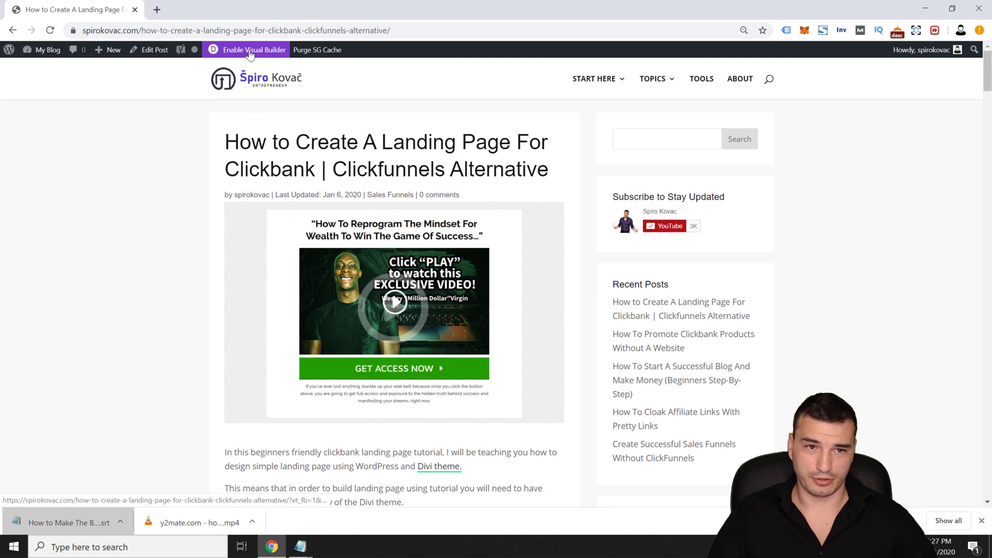
- Enable the Divi Visual Builder on the Clickbank post
click(250, 53)
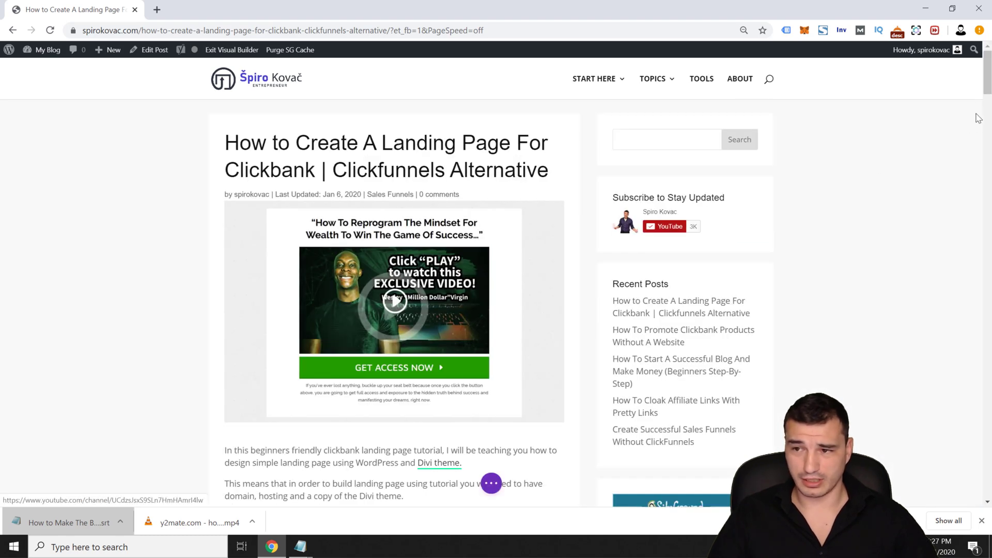
scroll(978, 115, down, 7)
scroll(974, 140, down, 10)
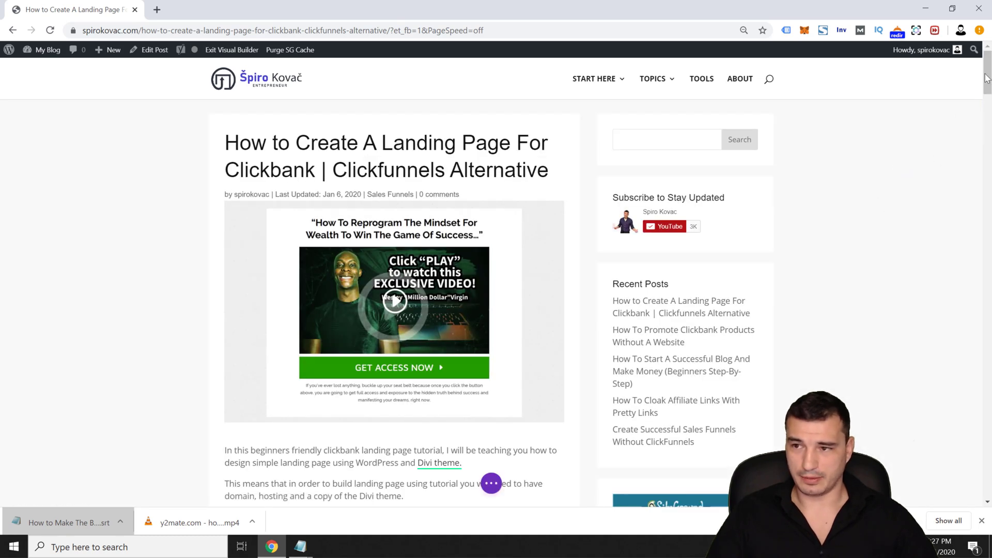
- Scroll to the CSS code module and open the Insert Module dialog below it
scroll(975, 129, down, 10)
scroll(974, 129, down, 15)
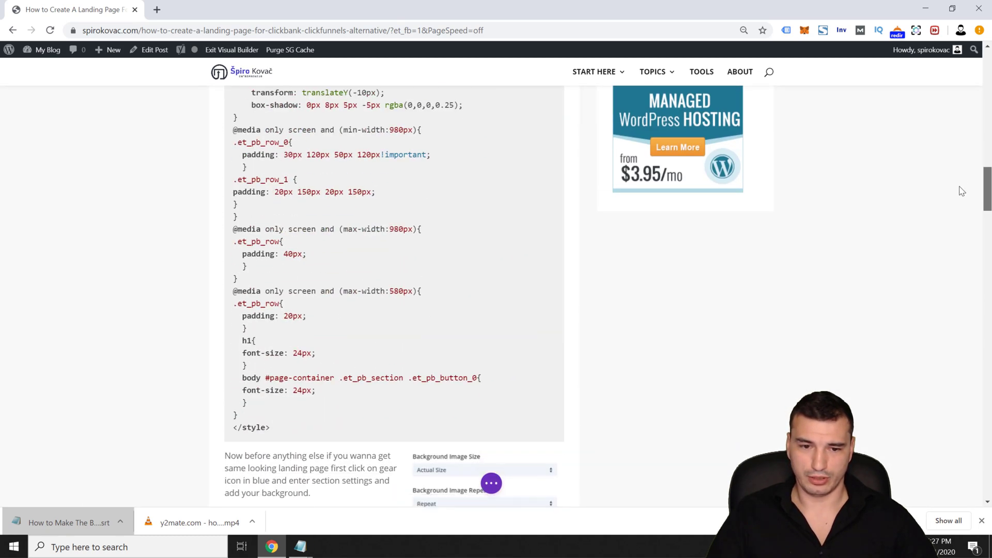
scroll(344, 277, down, 1)
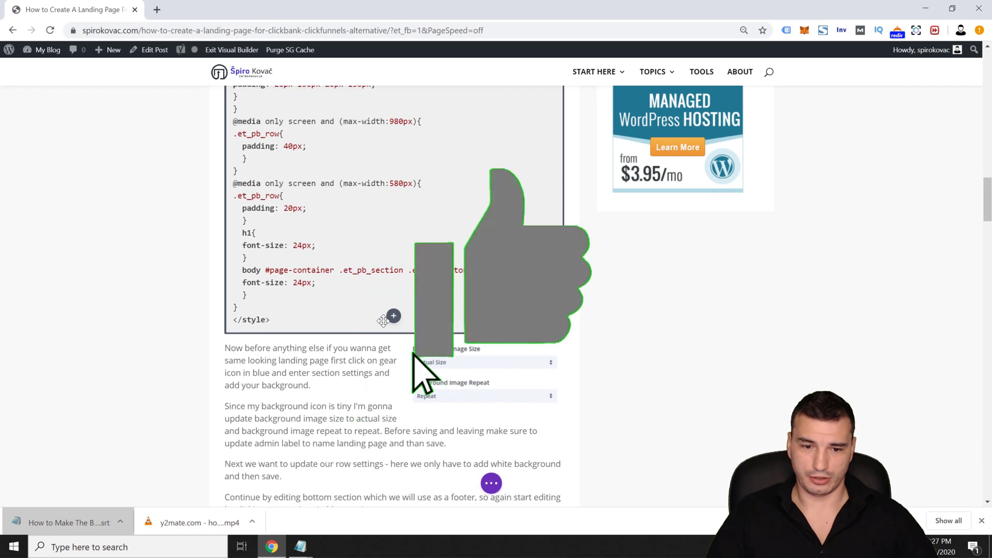
scroll(212, 274, up, 3)
scroll(207, 277, down, 2)
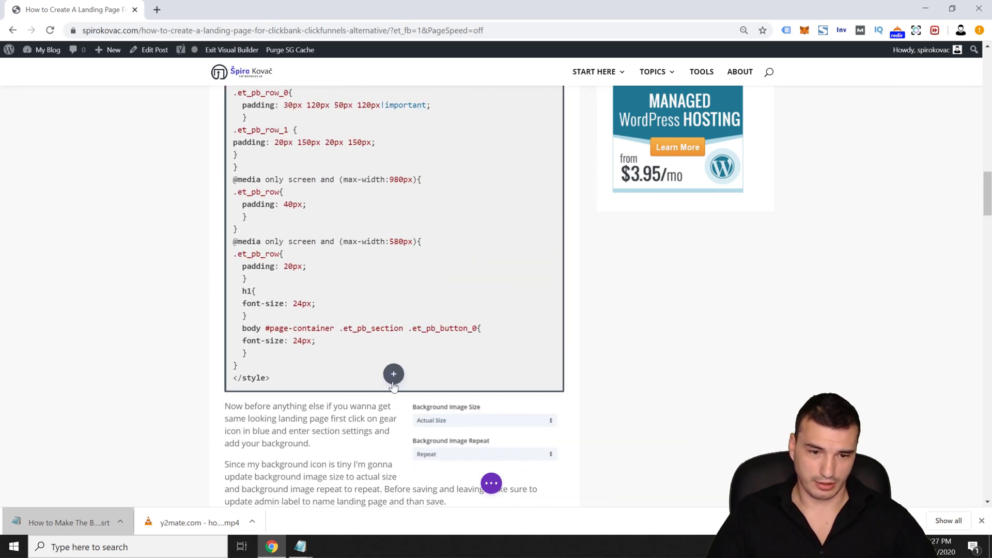
click(394, 380)
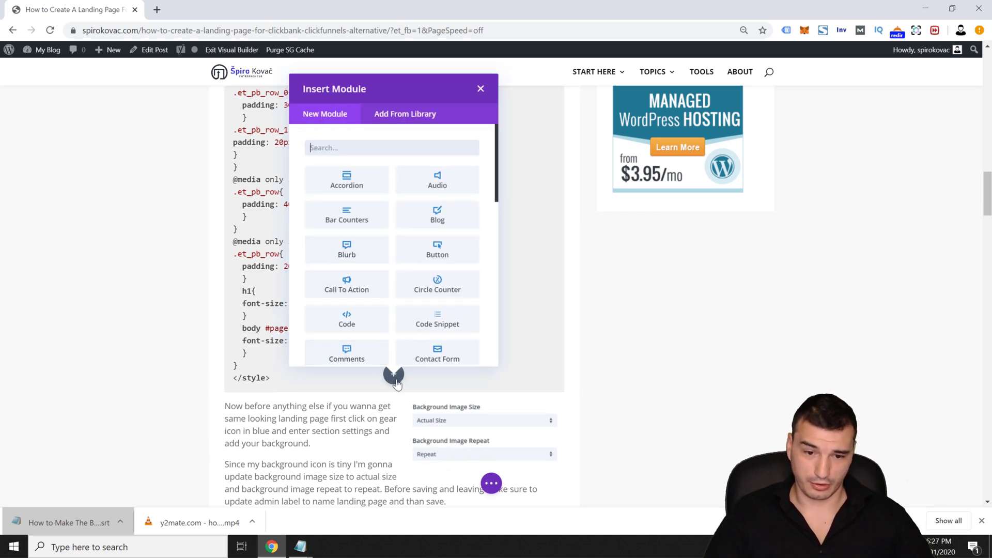
- Insert a Button module found by searching 'bu' and centre its alignment
click(390, 154)
text(bu)
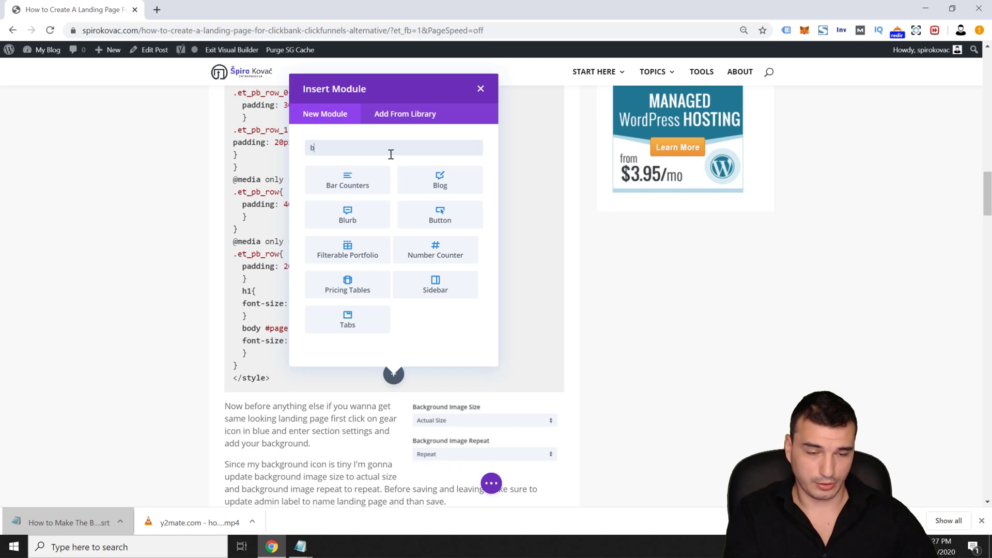
click(345, 179)
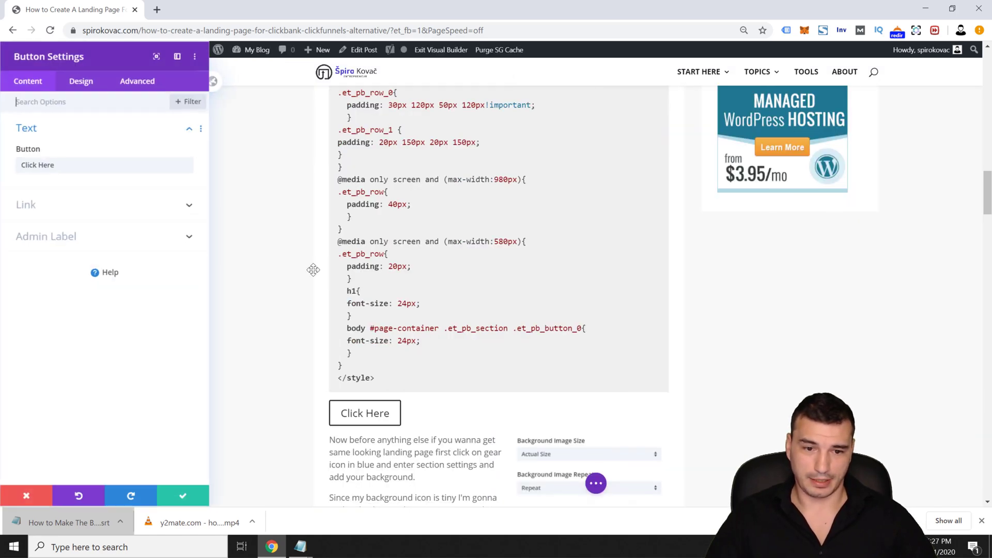
click(80, 83)
click(69, 128)
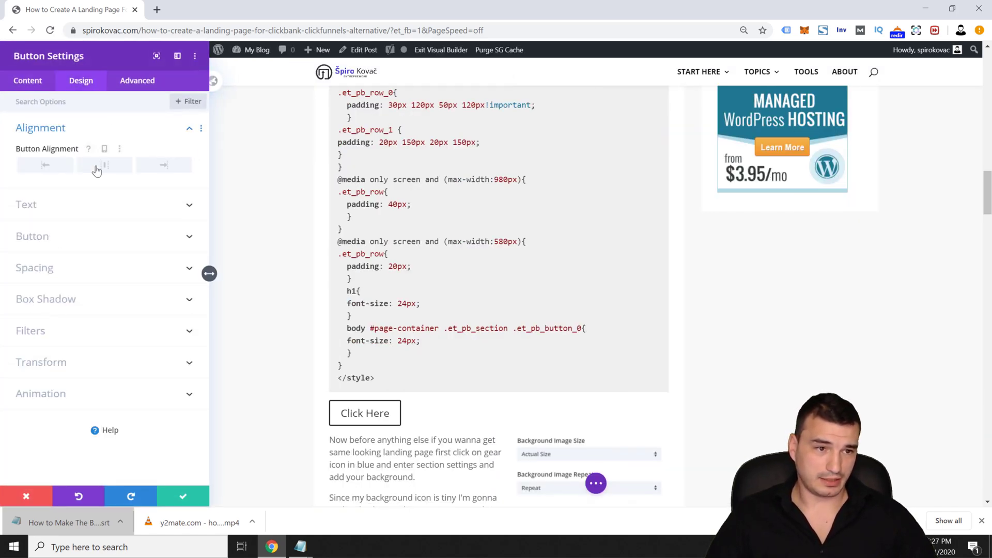
click(98, 166)
- Set the button's CSS class to divi4popup under Advanced settings
click(136, 80)
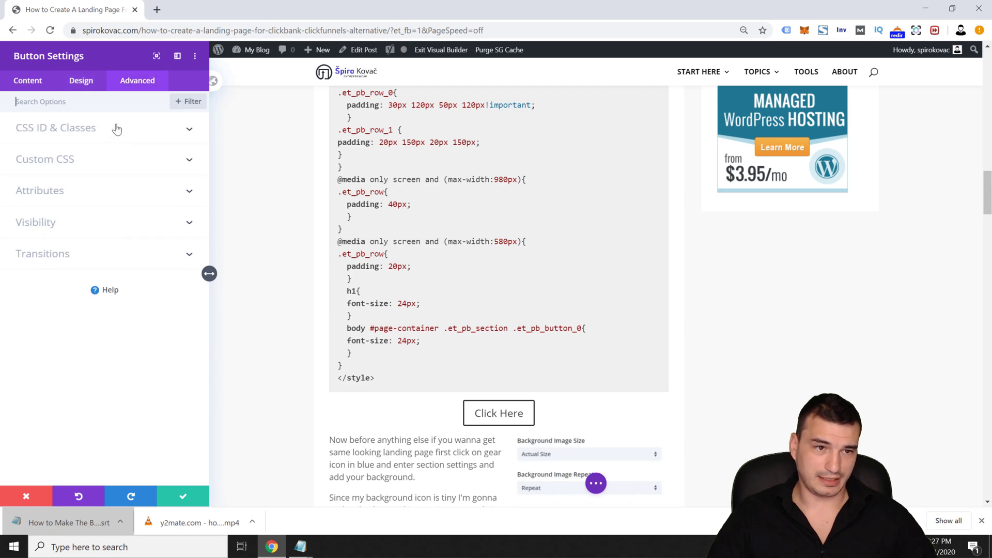
click(115, 128)
click(68, 206)
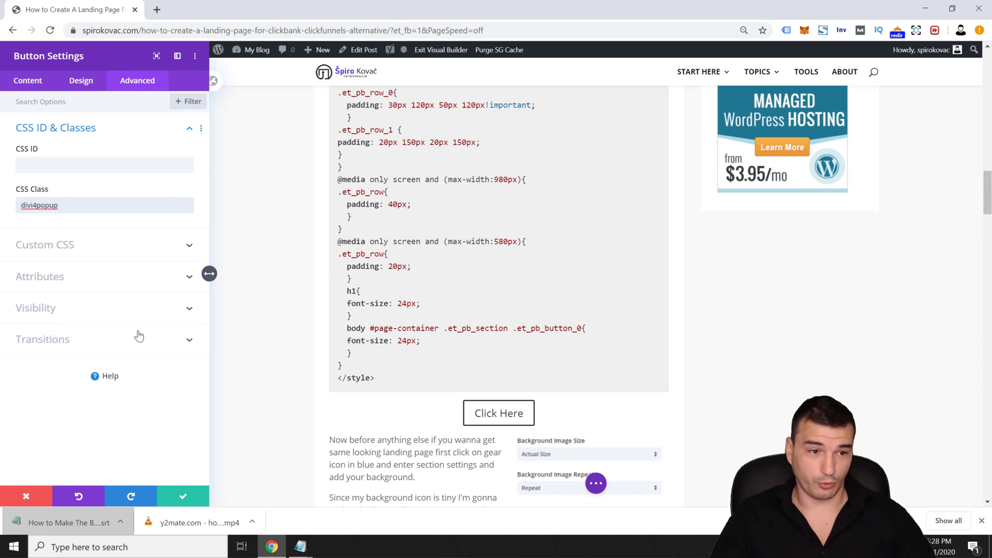
- Close the button settings and save the post from the bottom builder bar
click(189, 498)
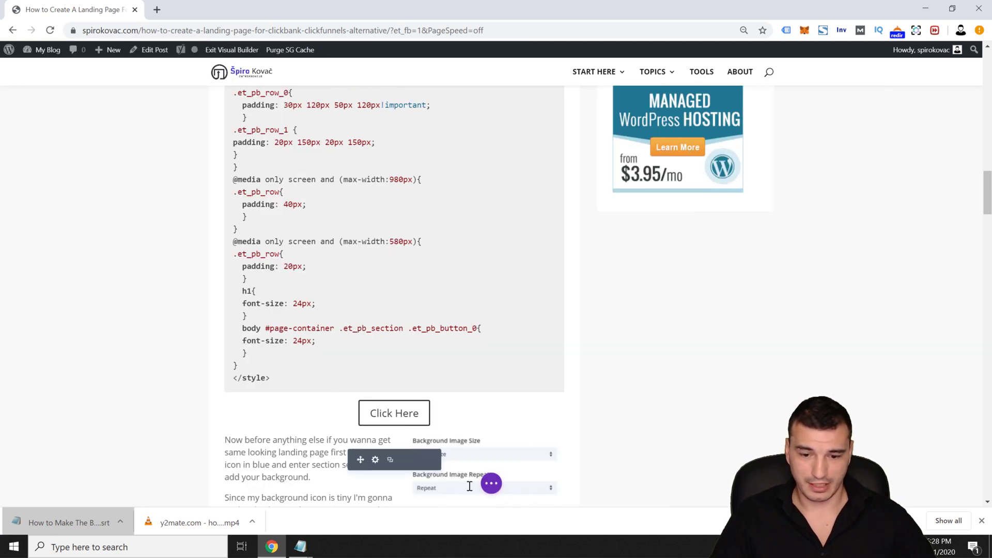
click(491, 483)
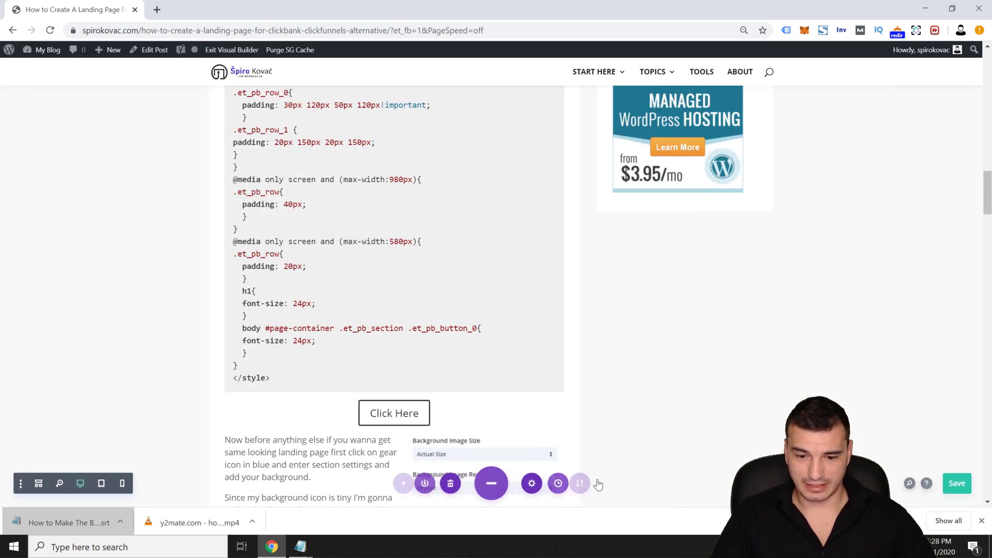
click(960, 488)
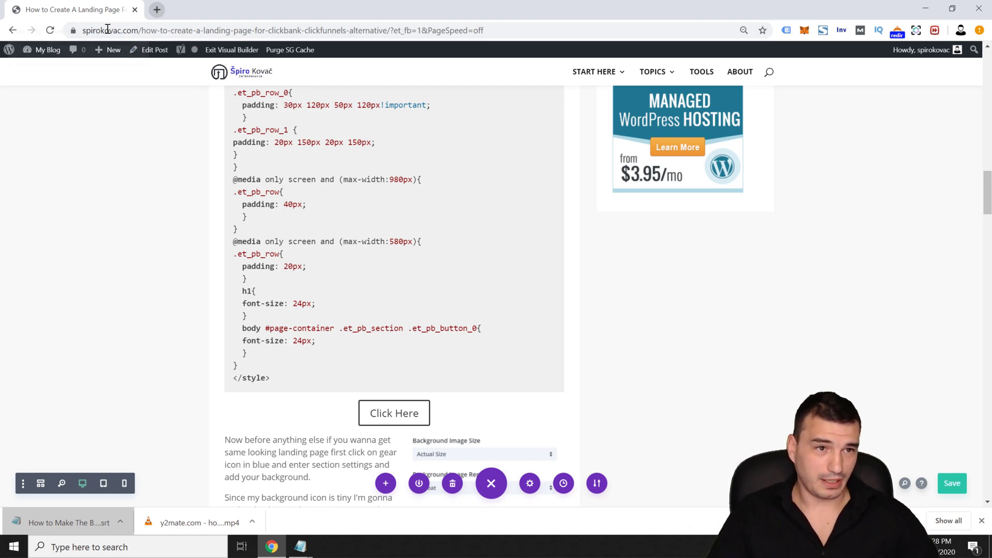
- Open wp-admin in a new tab and go to Bloom > Optin Forms
middle_click(110, 50)
click(178, 9)
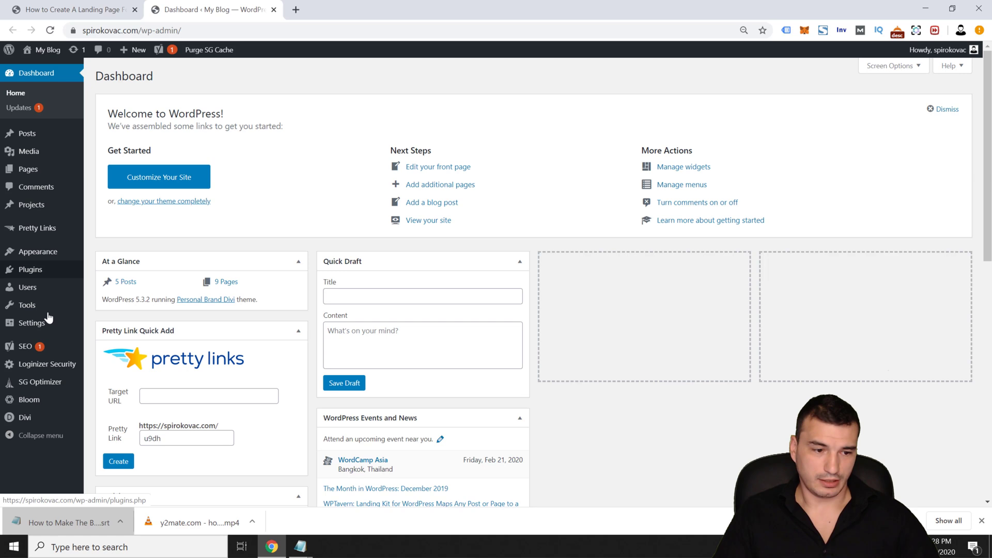
mouse_move(49, 394)
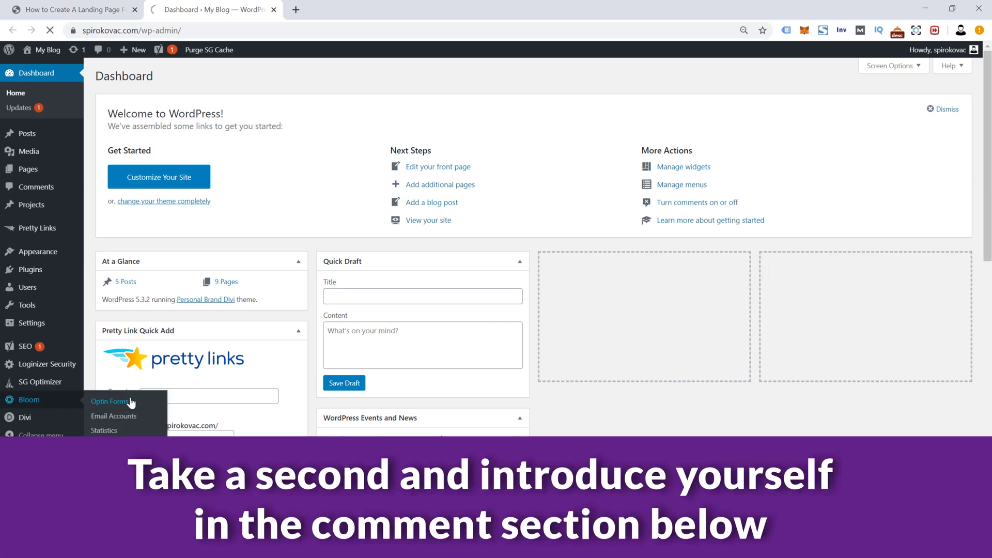
click(129, 401)
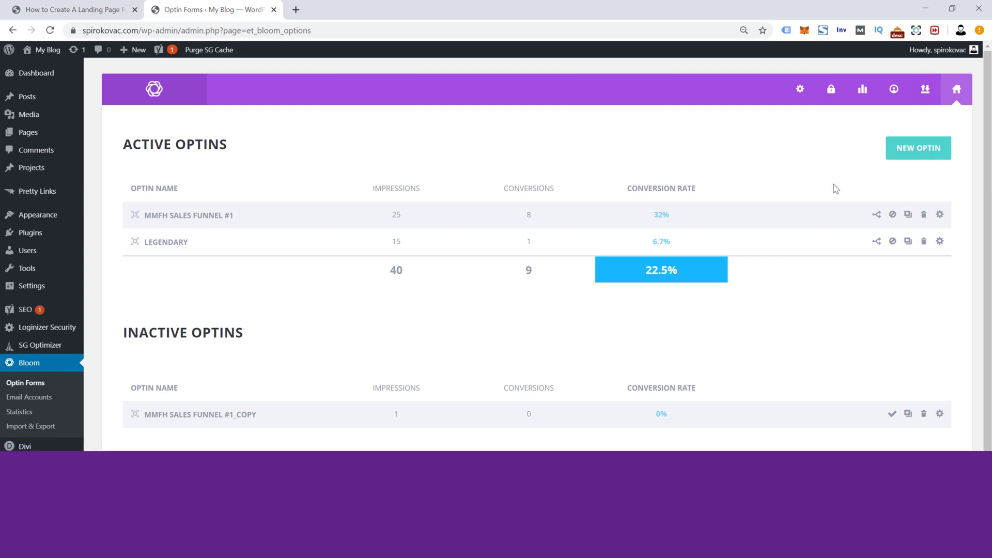
- Create a new pop-up opt-in named divi4popup with Aweber as the email provider
click(914, 148)
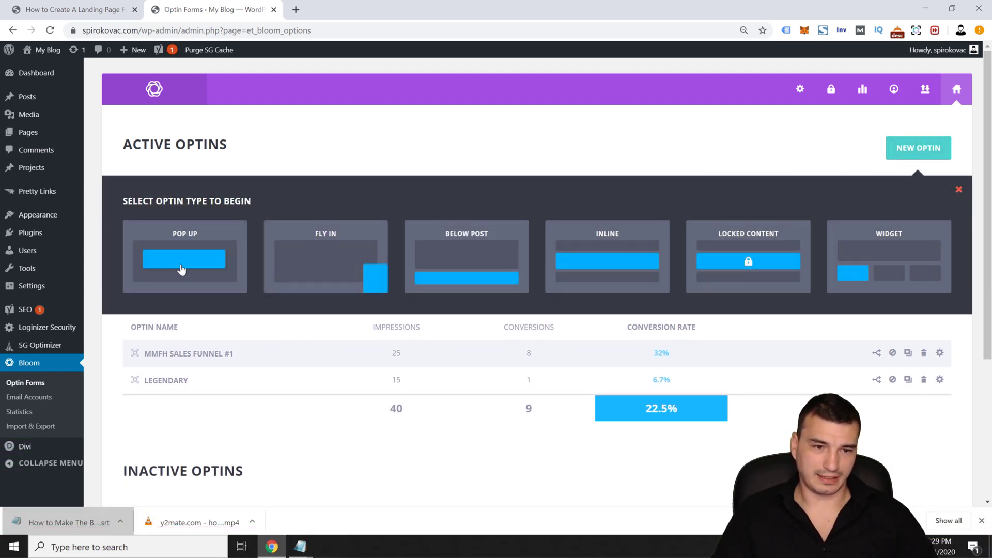
click(220, 262)
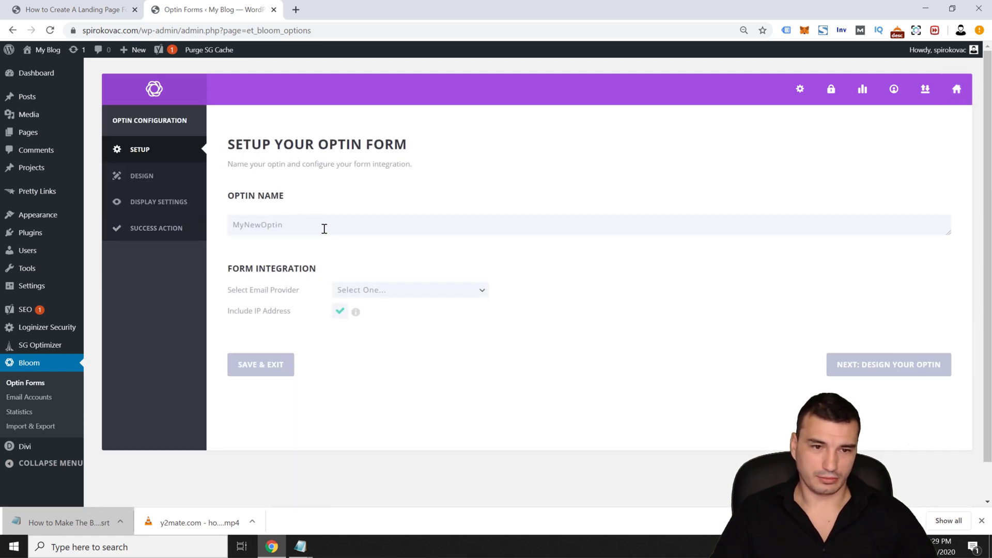
drag(331, 227, 159, 217)
text(divi4popup)
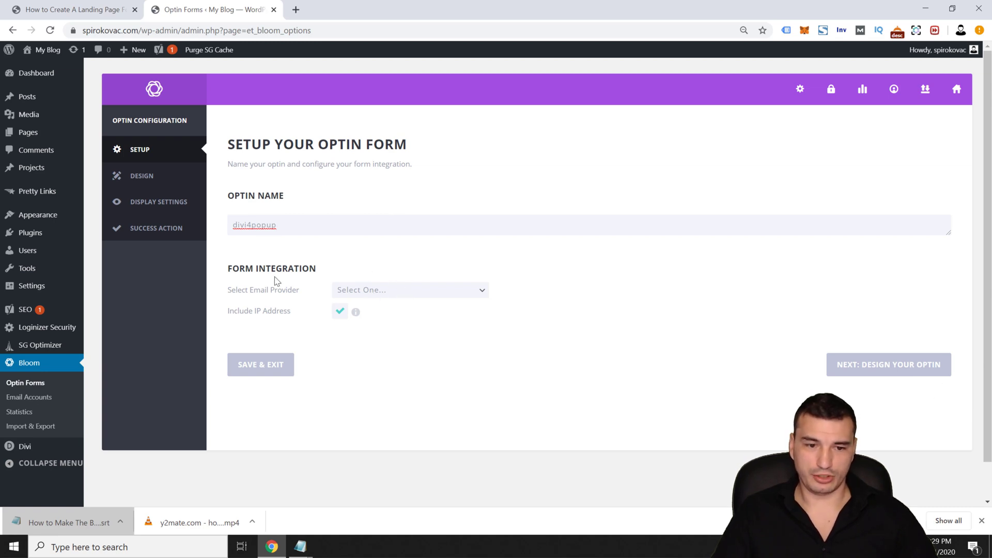
click(393, 292)
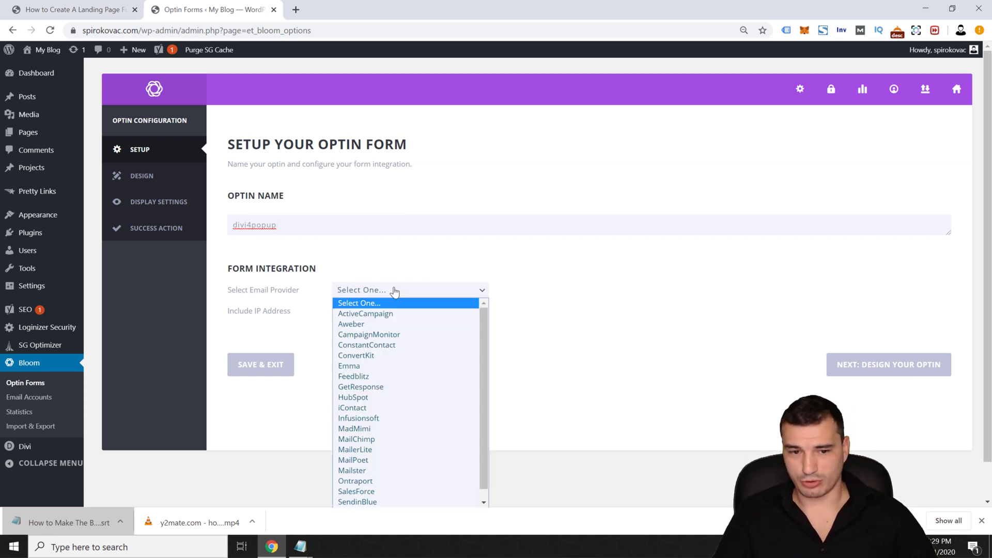
click(367, 324)
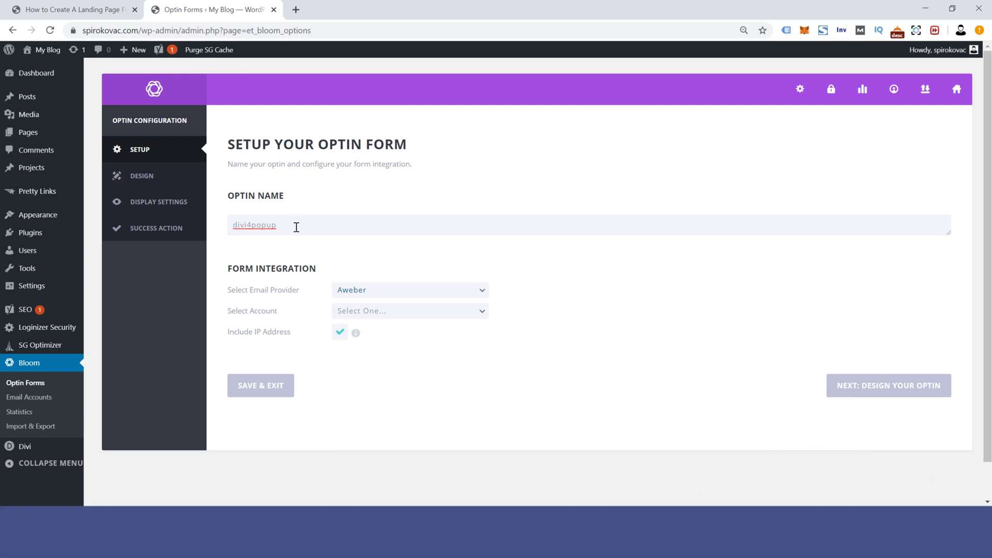
- Load spirokovac.com/aweber in a new tab to view AWeber's pricing plans
click(295, 9)
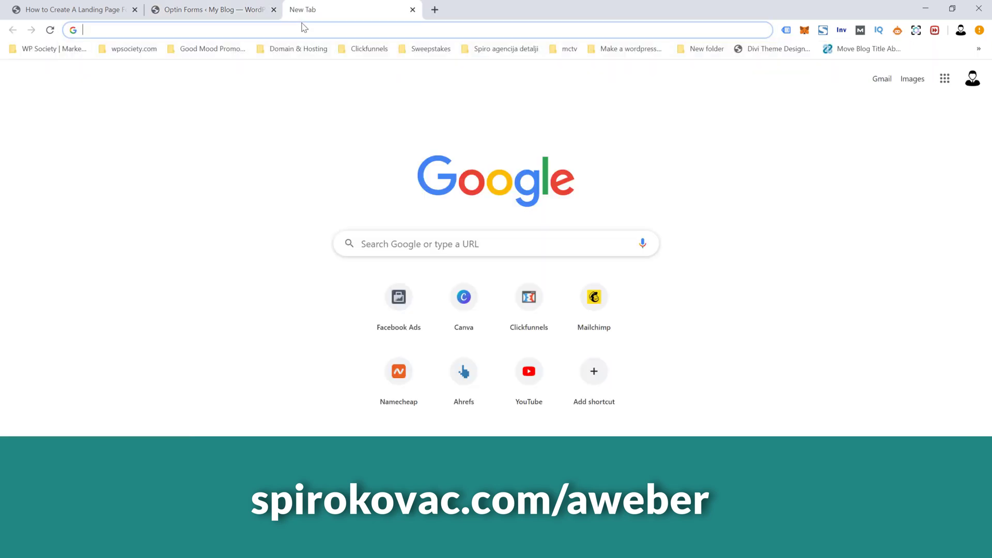
text(spirokovac.)
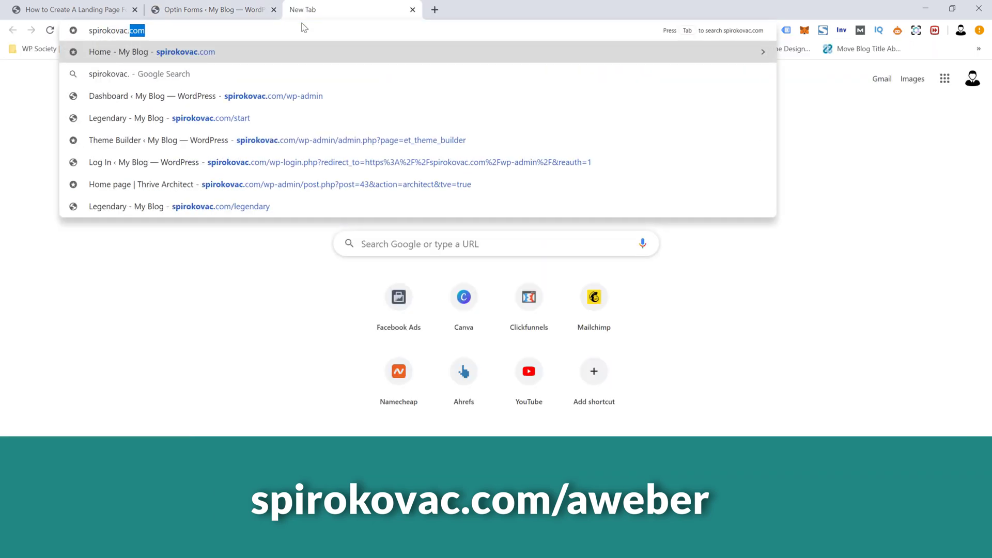
text(com/aweber)
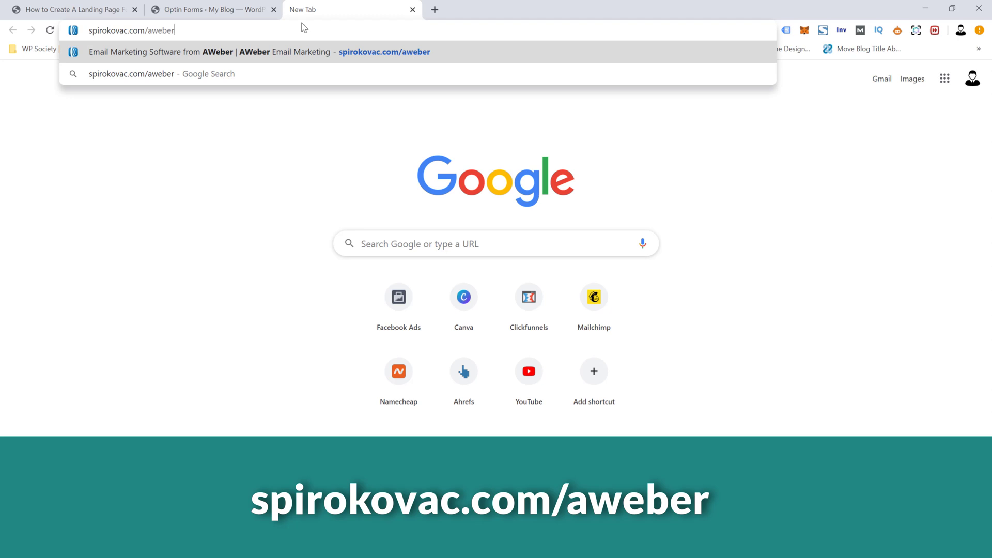
key(Return)
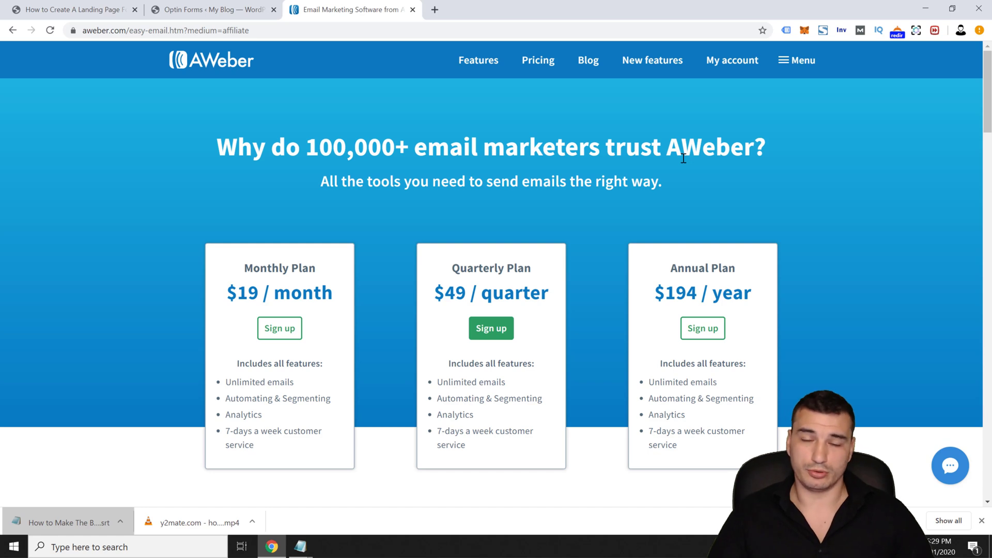
- Close the AWeber tab and keep Aweber as the opt-in's email provider
key(ctrl+w)
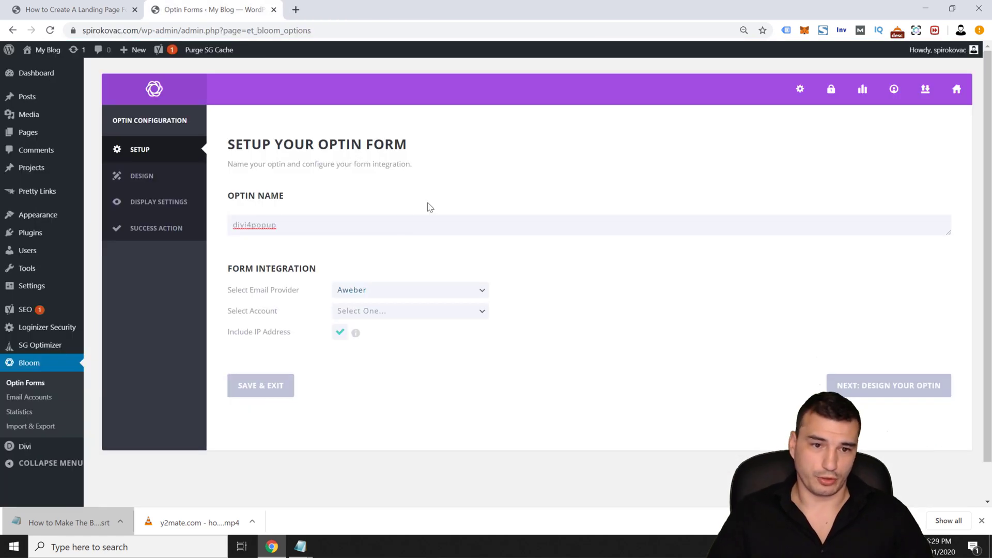
click(423, 295)
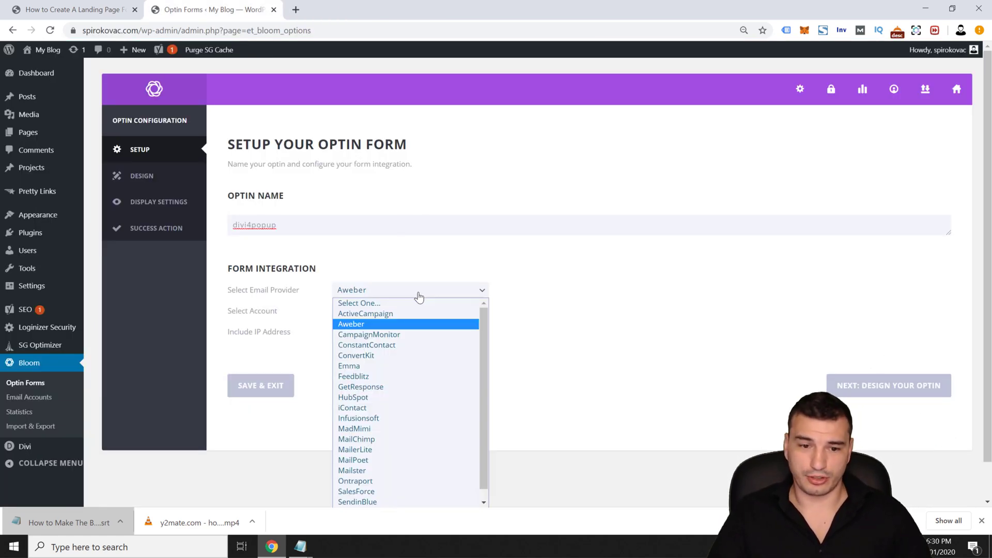
click(423, 268)
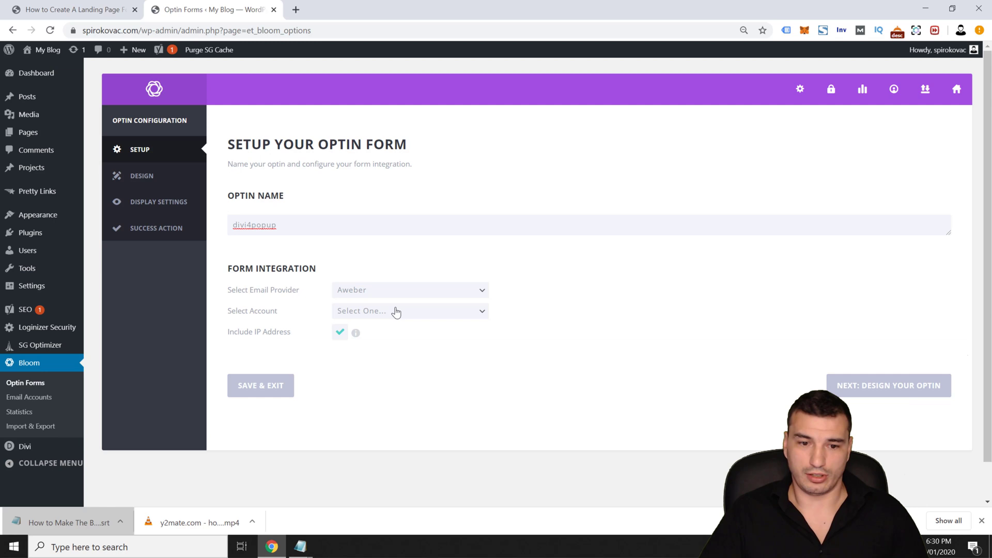
- Select the connected AWeber account and its mailing list, then proceed to Design Your Optin
click(435, 309)
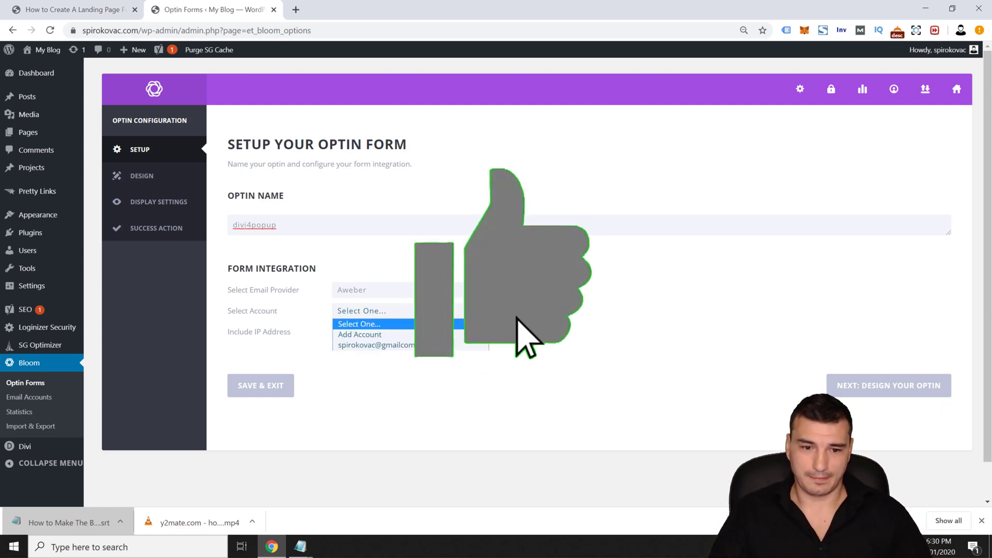
click(374, 345)
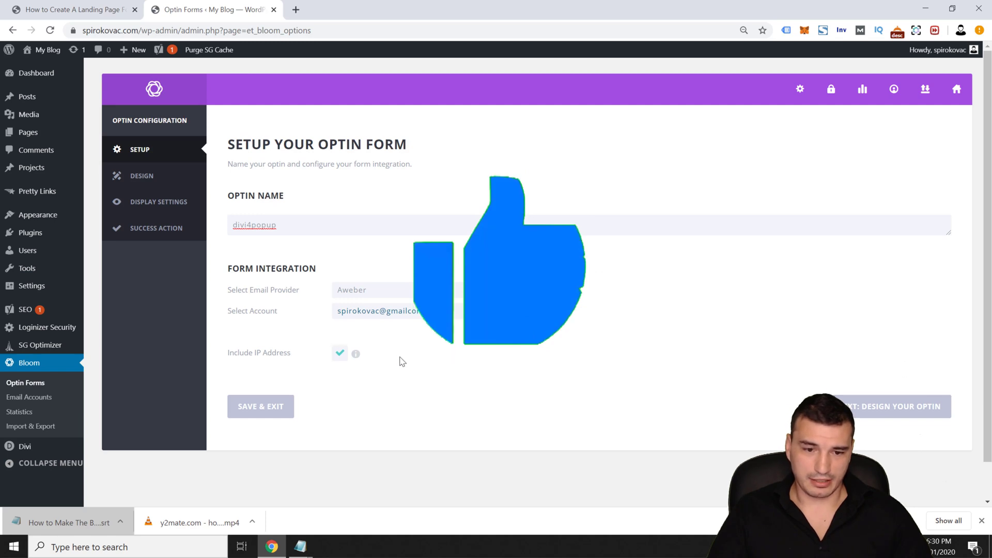
click(361, 333)
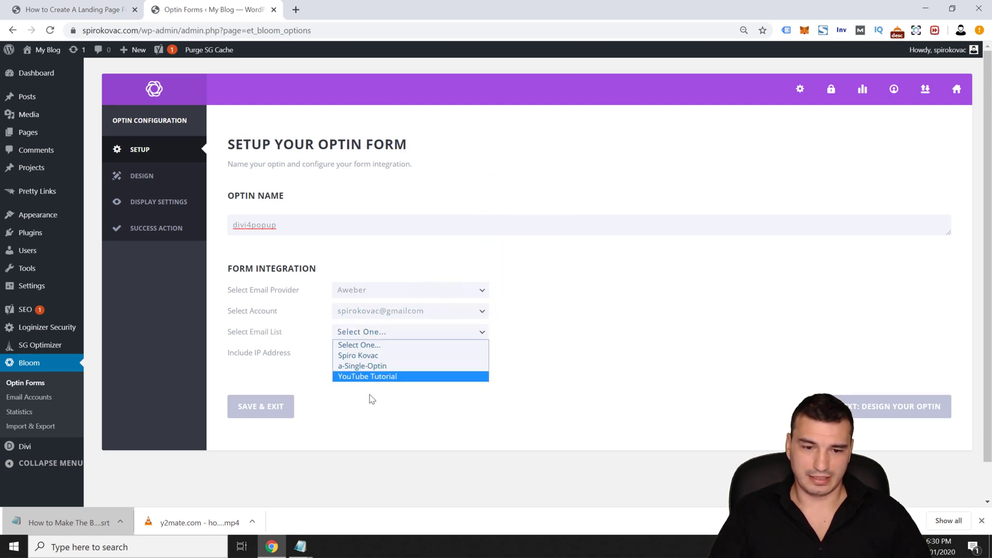
click(381, 355)
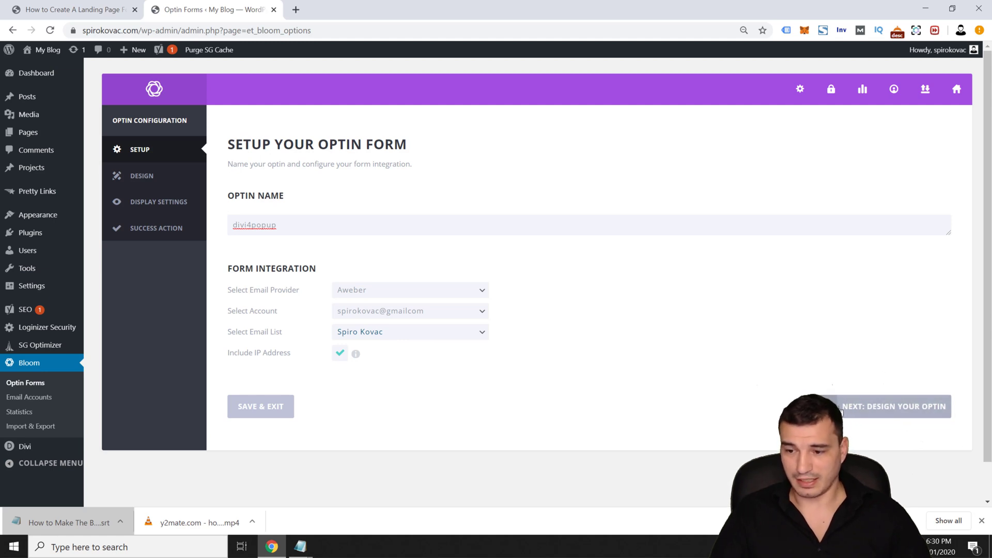
click(896, 407)
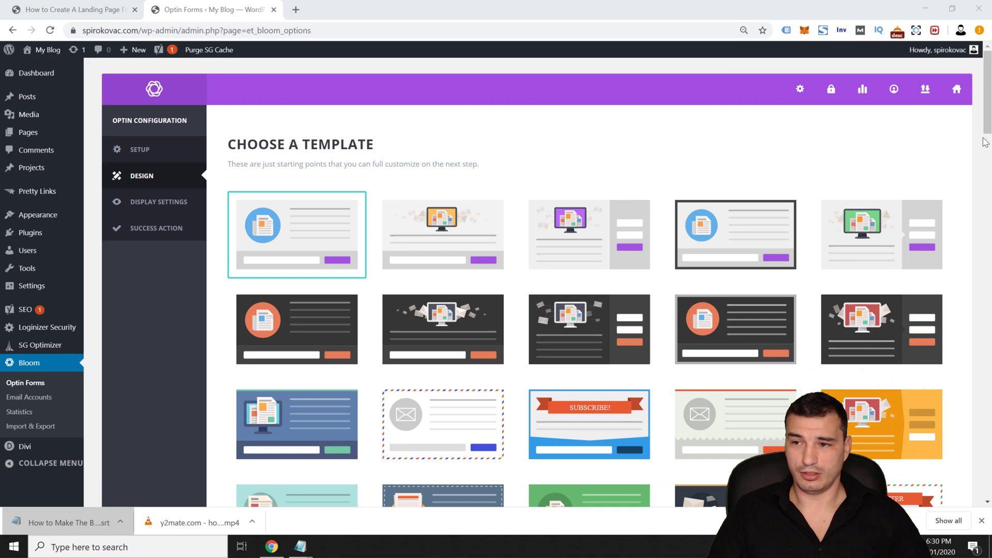
- Keep the default Bloom template and continue to the customize step
drag(987, 130, 988, 93)
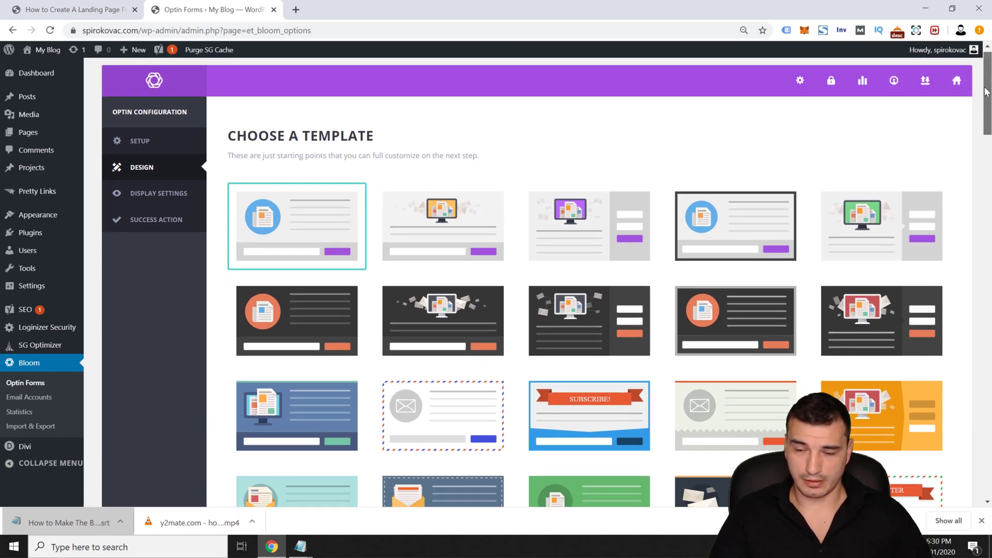
drag(986, 92, 924, 432)
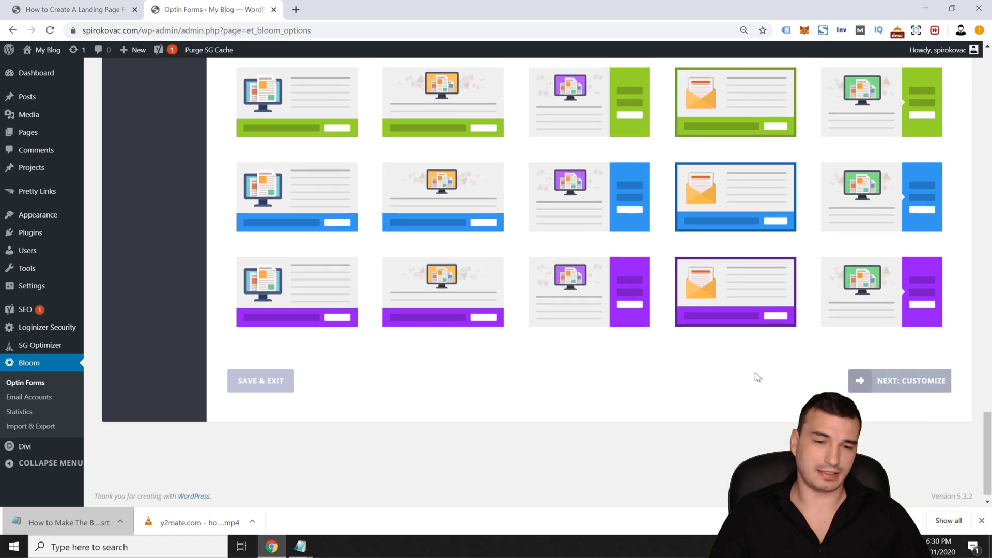
click(899, 381)
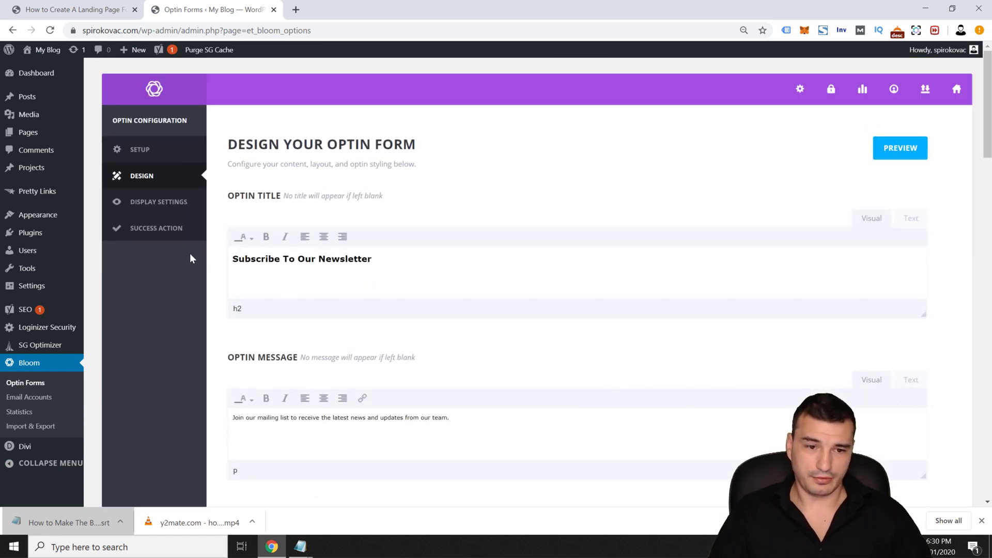
- Preview the 'Subscribe To Our Newsletter' opt-in pop-up, then close the preview
drag(340, 259, 325, 259)
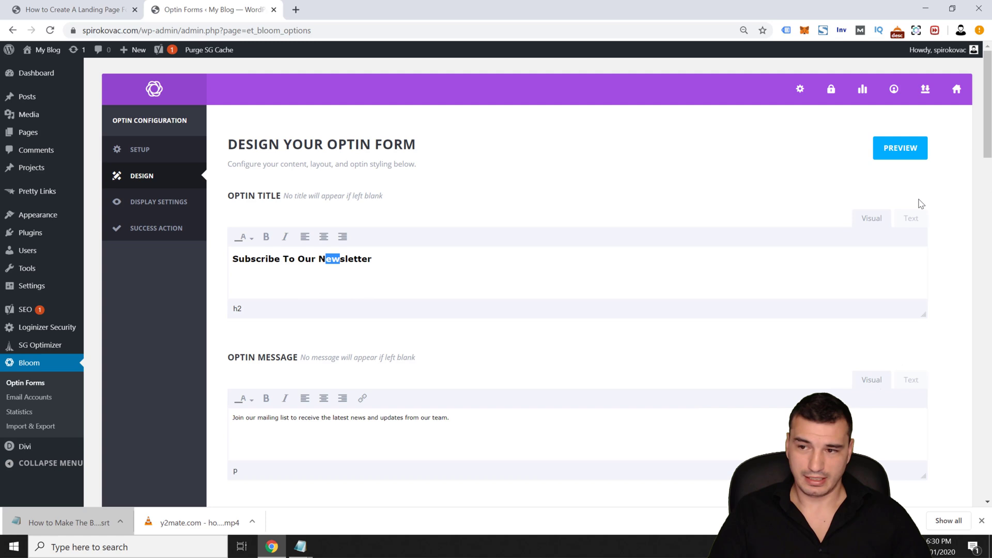
click(899, 150)
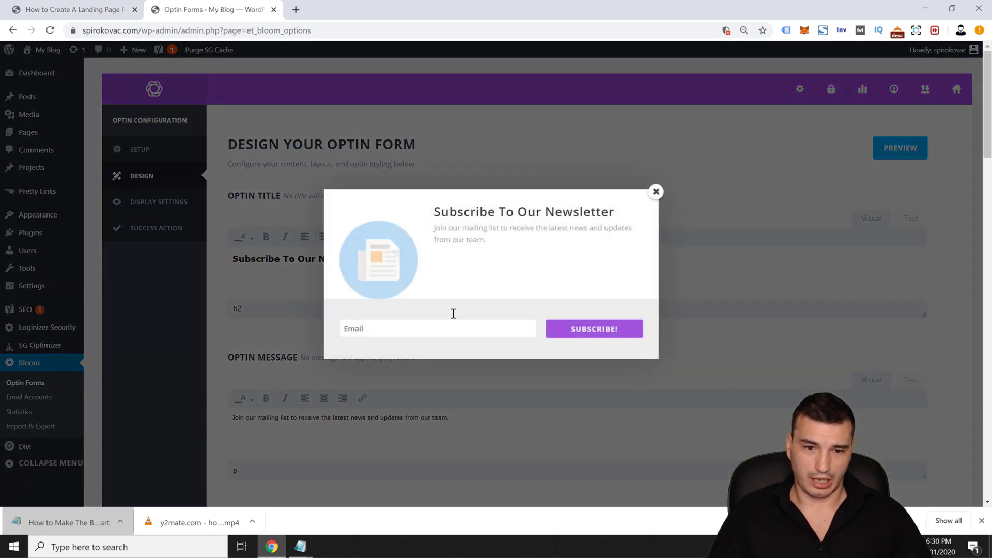
double_click(657, 192)
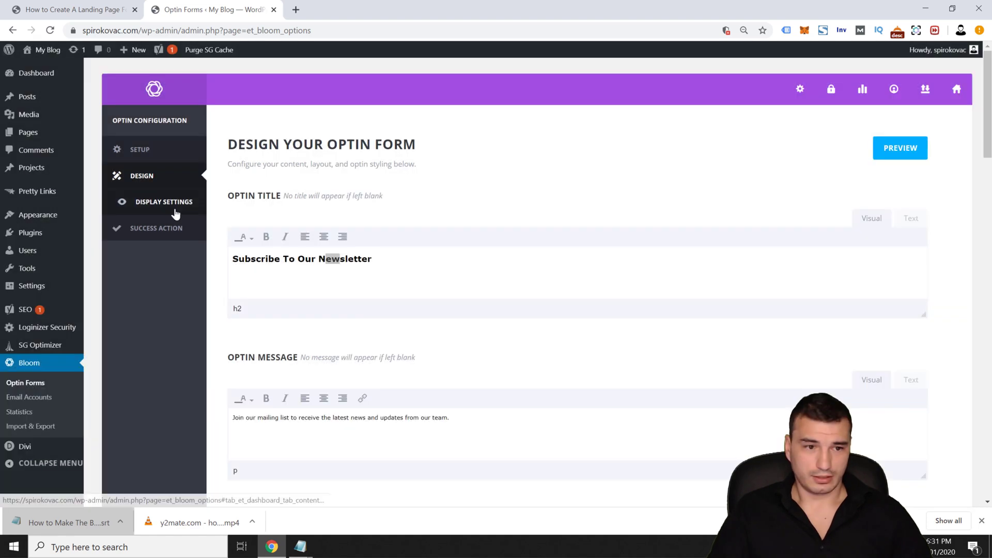
- In Display Settings, set the time delay to 7 seconds and the intro animation to Slide Down
click(175, 213)
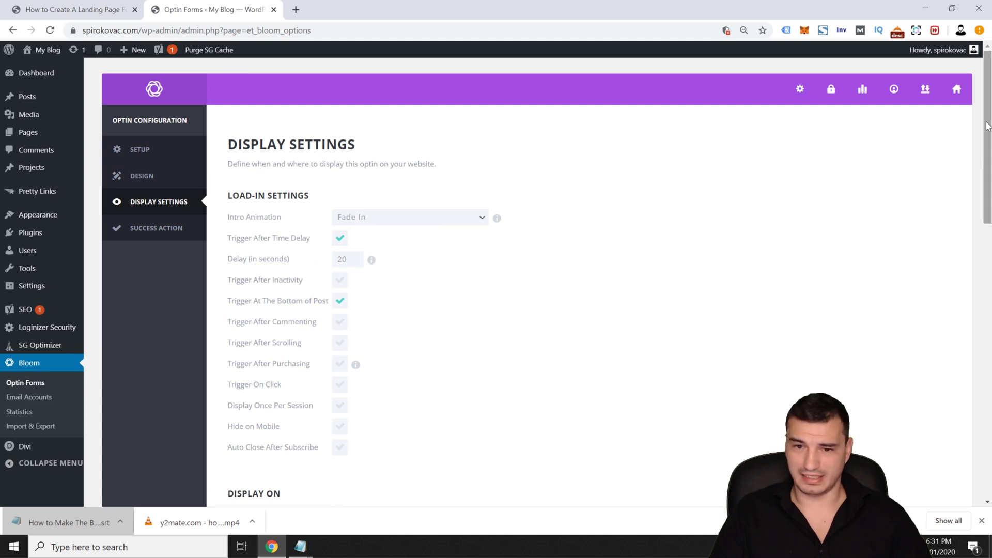
scroll(980, 126, down, 2)
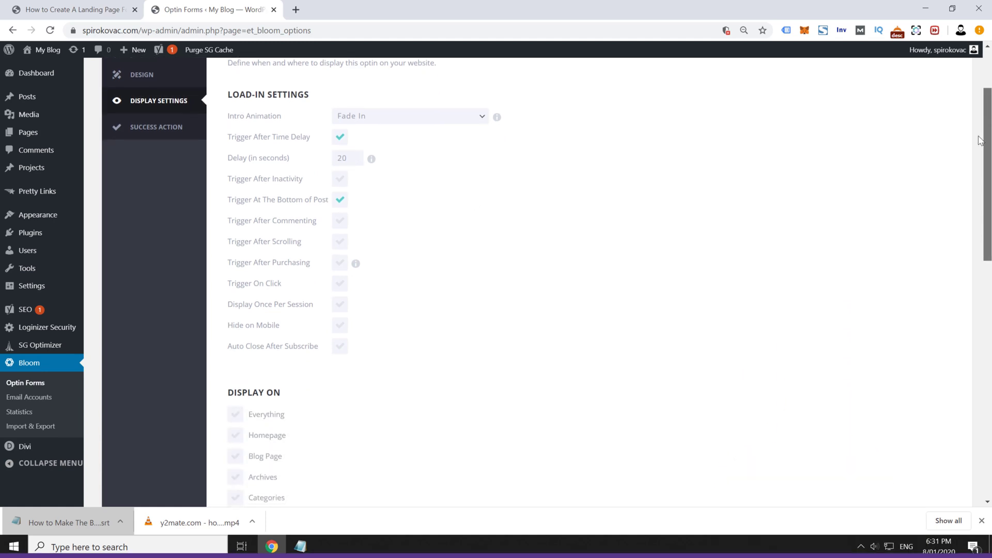
scroll(794, 162, up, 1)
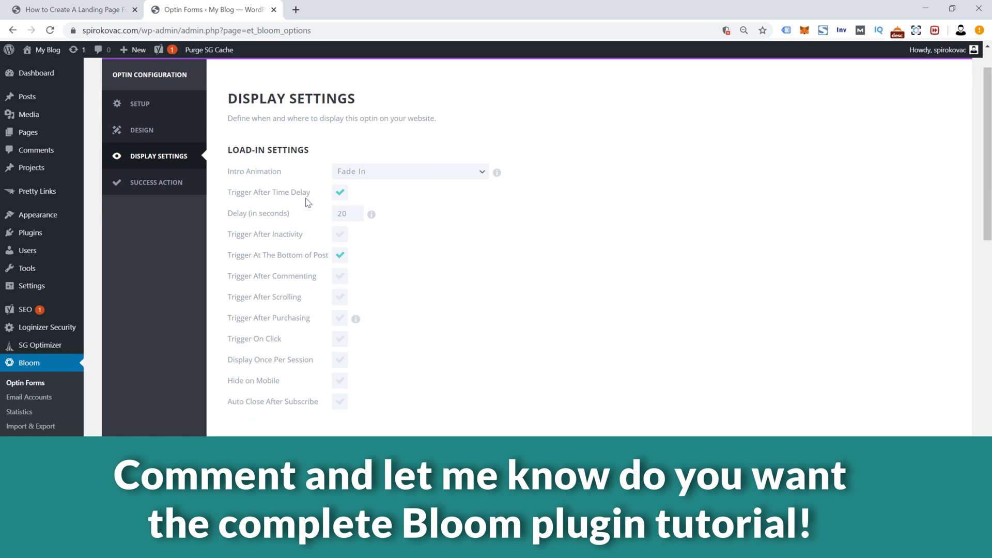
click(339, 192)
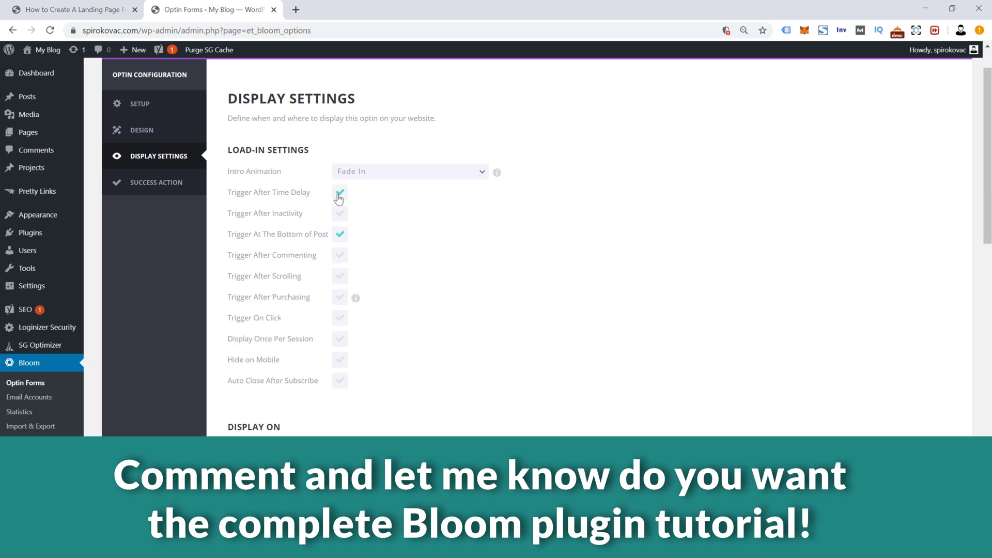
click(340, 192)
double_click(342, 213)
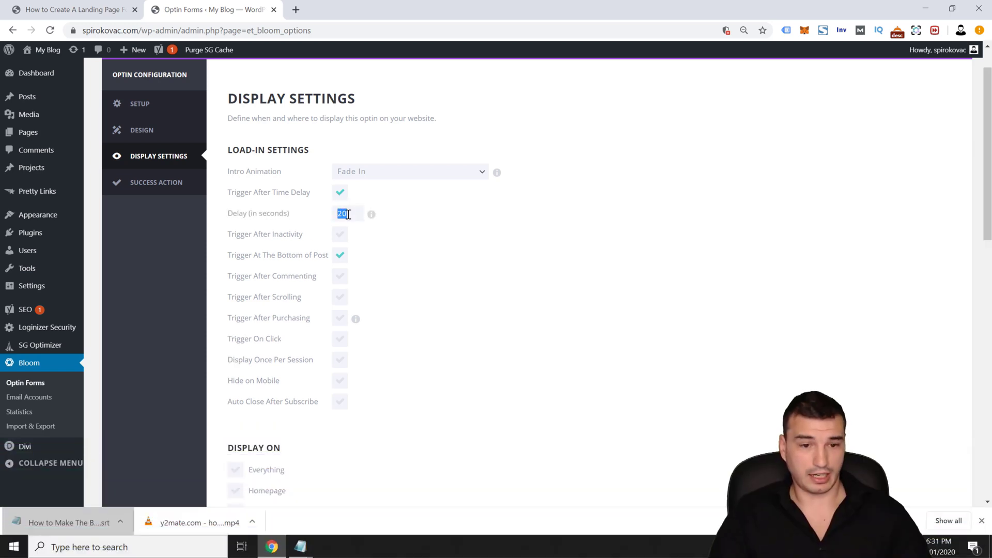
click(375, 172)
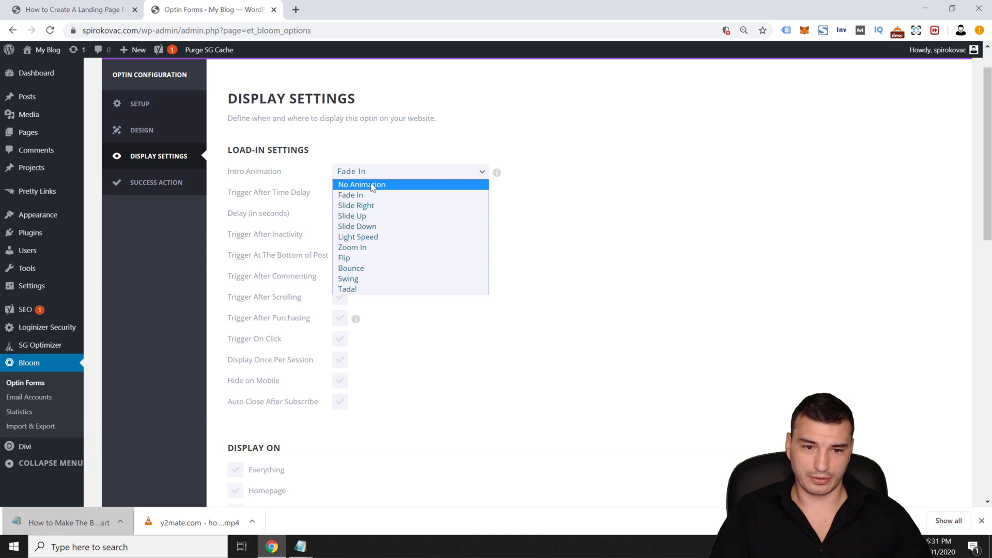
click(368, 226)
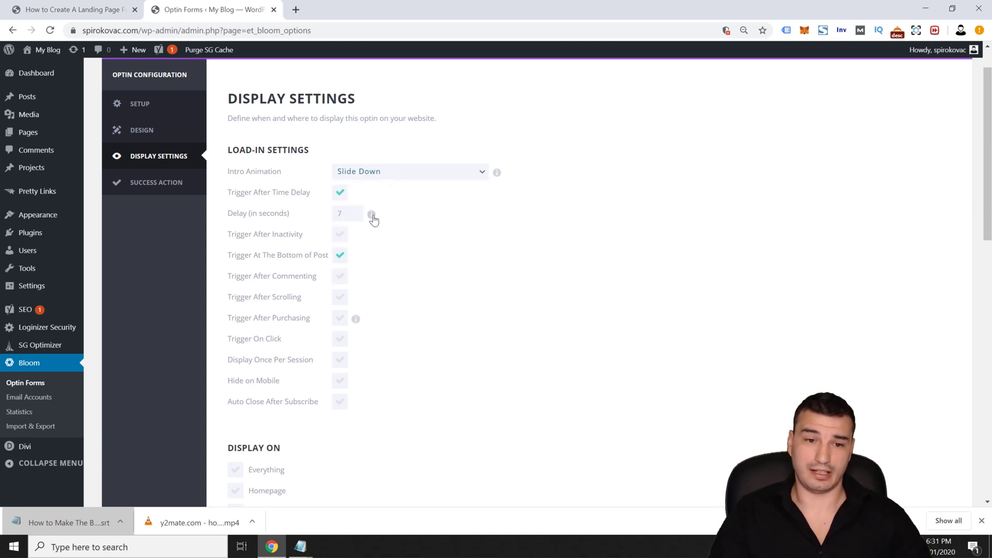
- Replace the post-bottom trigger with Trigger On Click using the .divi4popup CSS selector
click(340, 257)
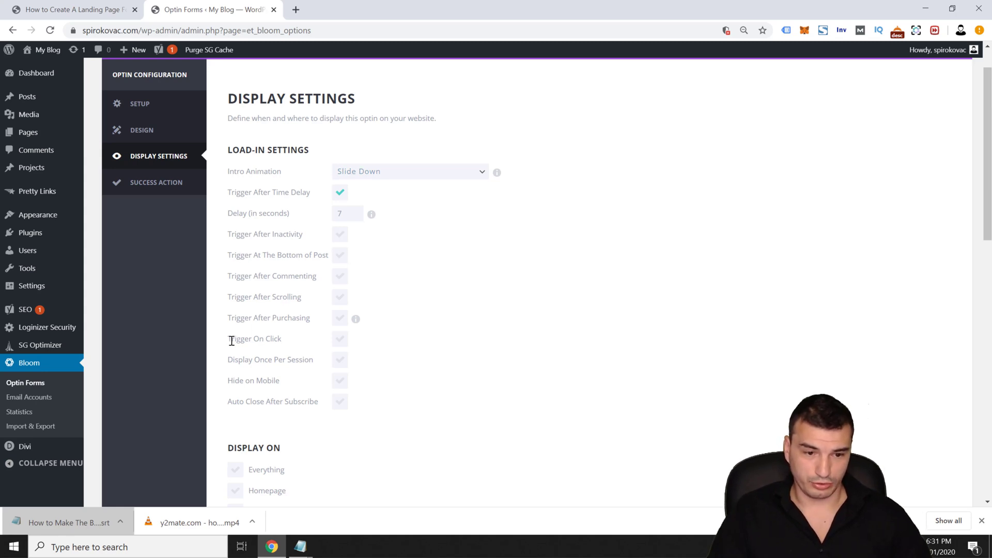
drag(232, 339, 333, 345)
click(340, 339)
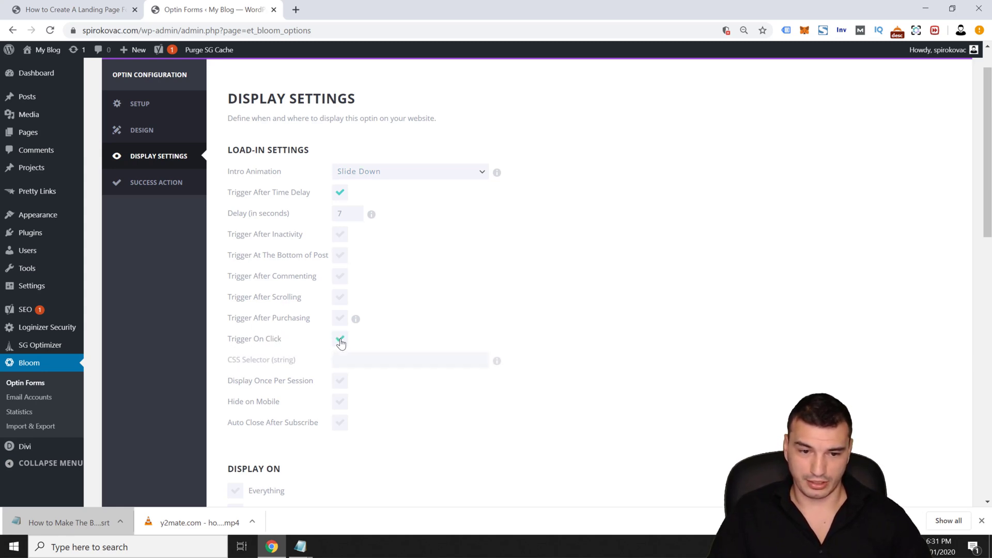
click(343, 357)
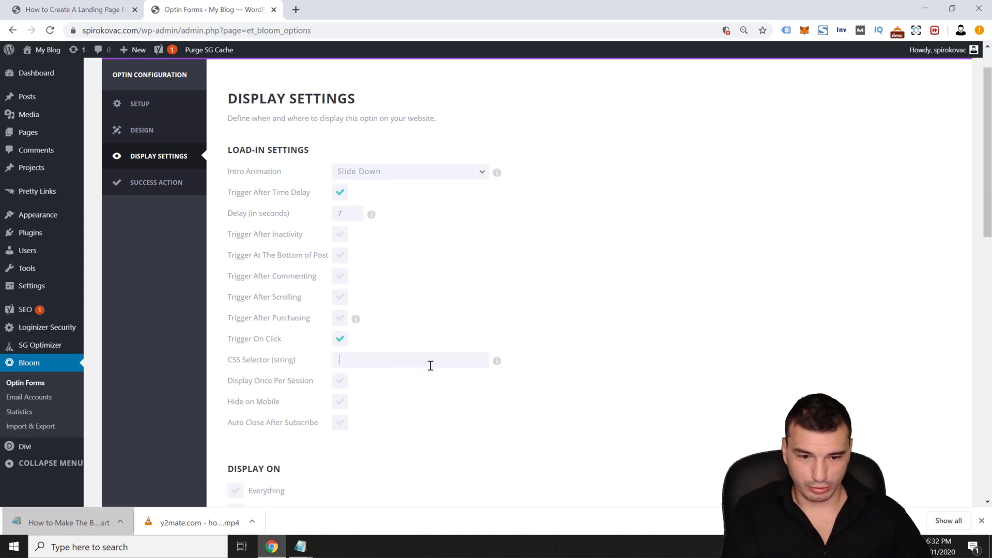
text(divi4popup)
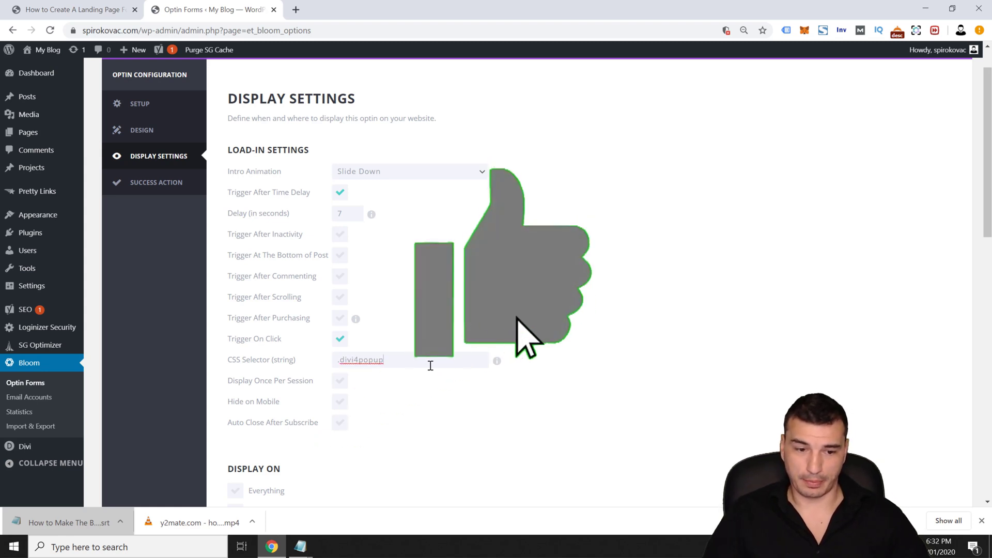
- Under Display On, stop showing the opt-in on all posts
scroll(368, 330, down, 2)
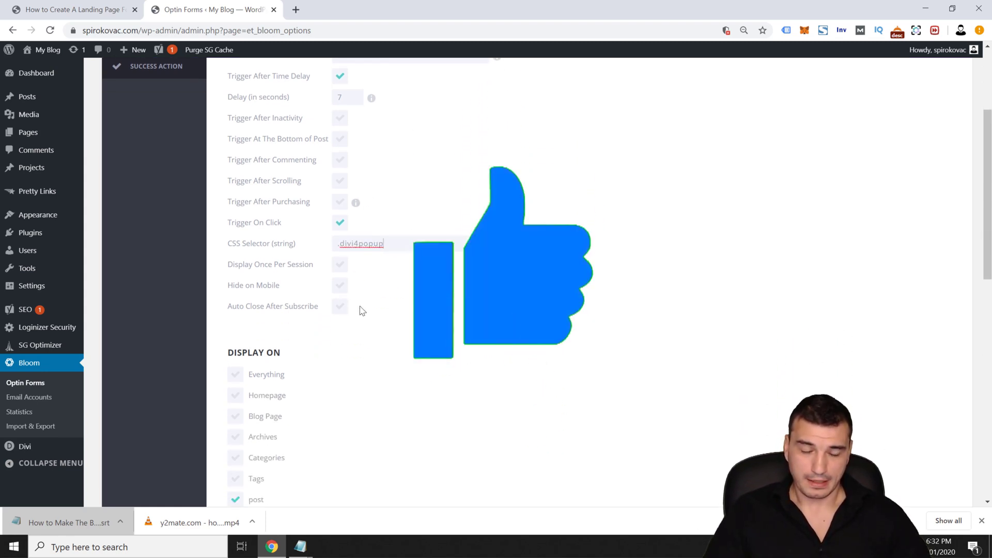
scroll(360, 331, down, 2)
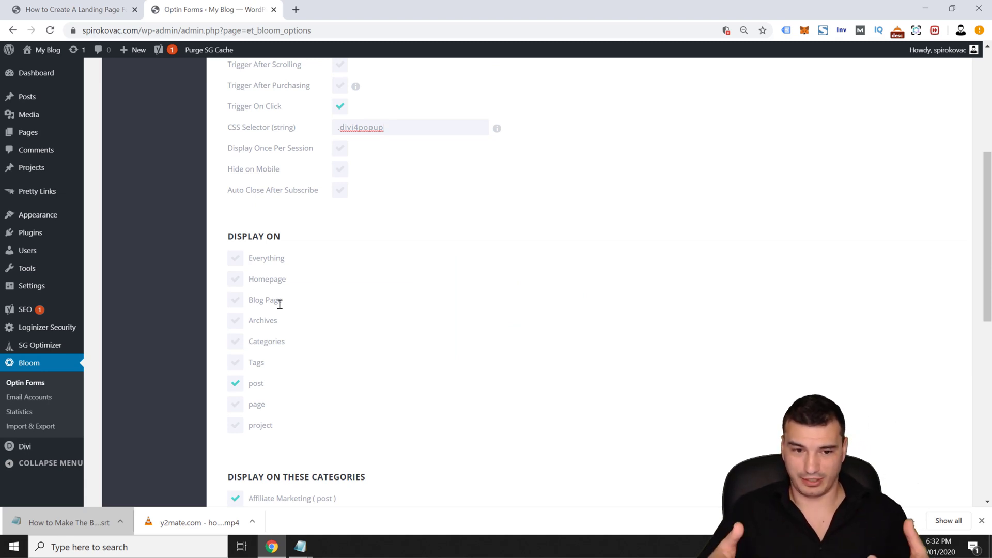
click(230, 258)
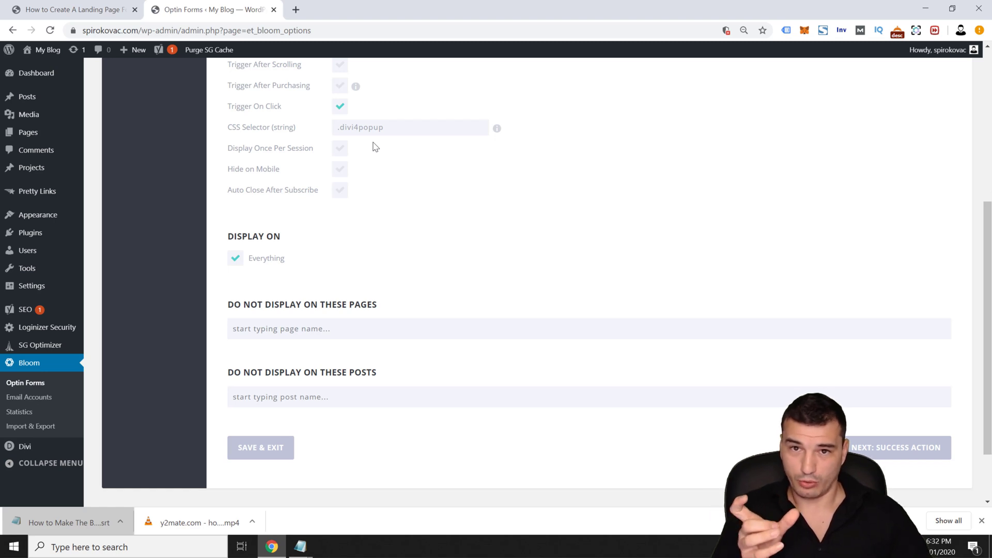
click(235, 263)
click(236, 384)
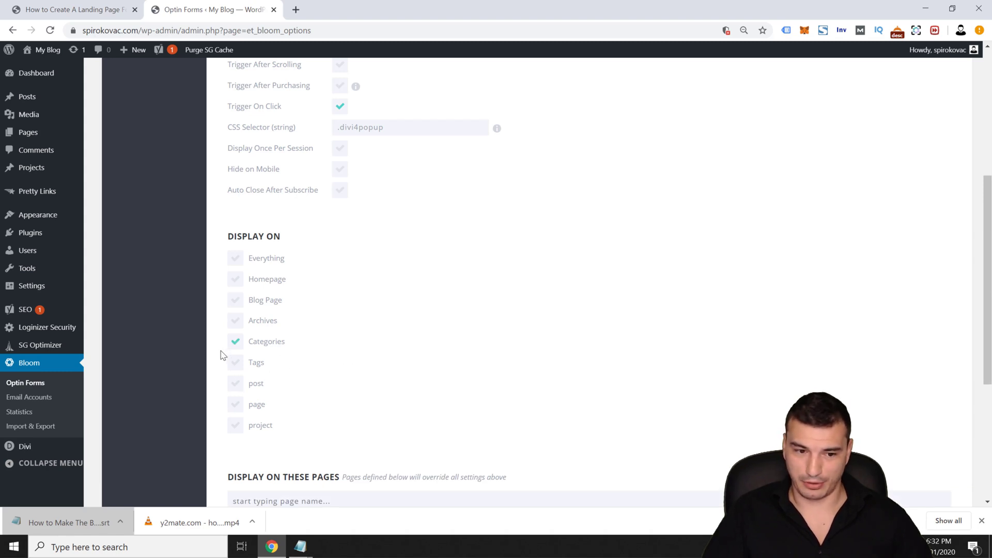
- Target only the 'How to Create A Landing Page For Clickbank | Clickfunnels Alternative' post
scroll(306, 432, down, 1)
scroll(305, 432, down, 5)
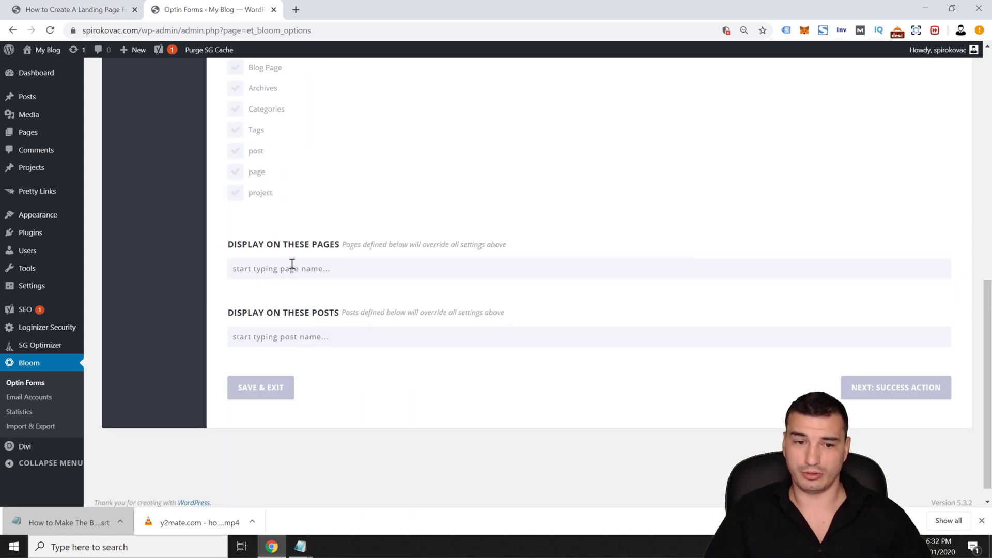
click(292, 266)
click(330, 219)
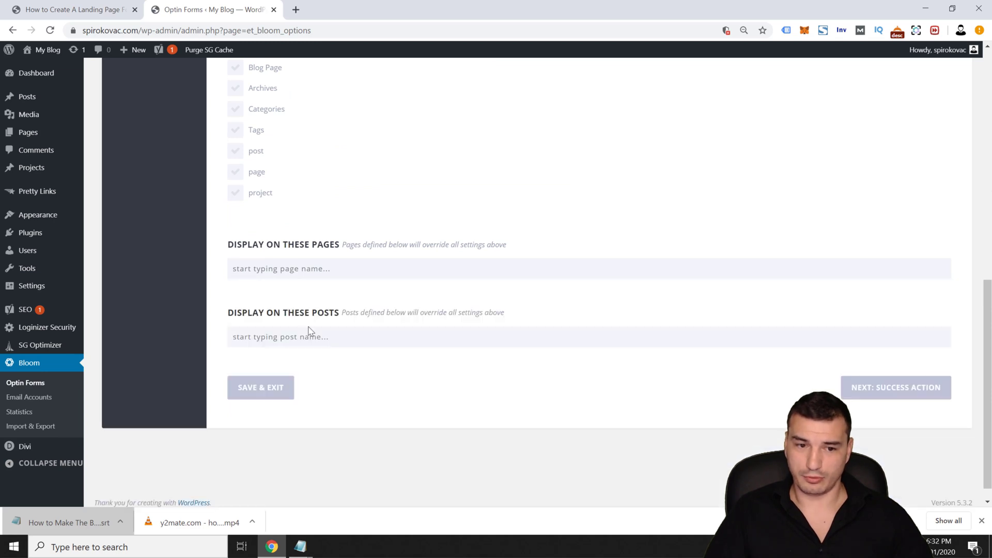
click(303, 342)
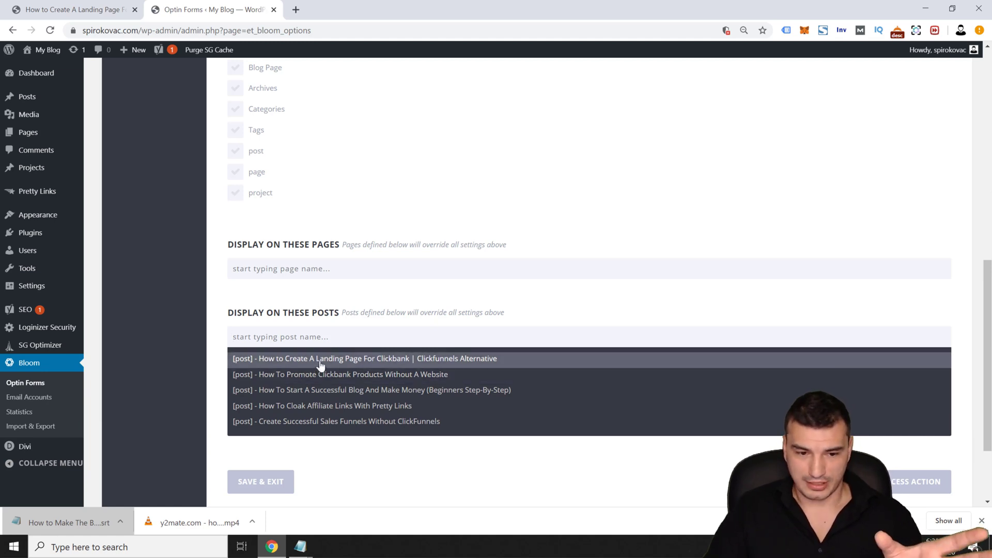
click(321, 362)
scroll(824, 312, down, 3)
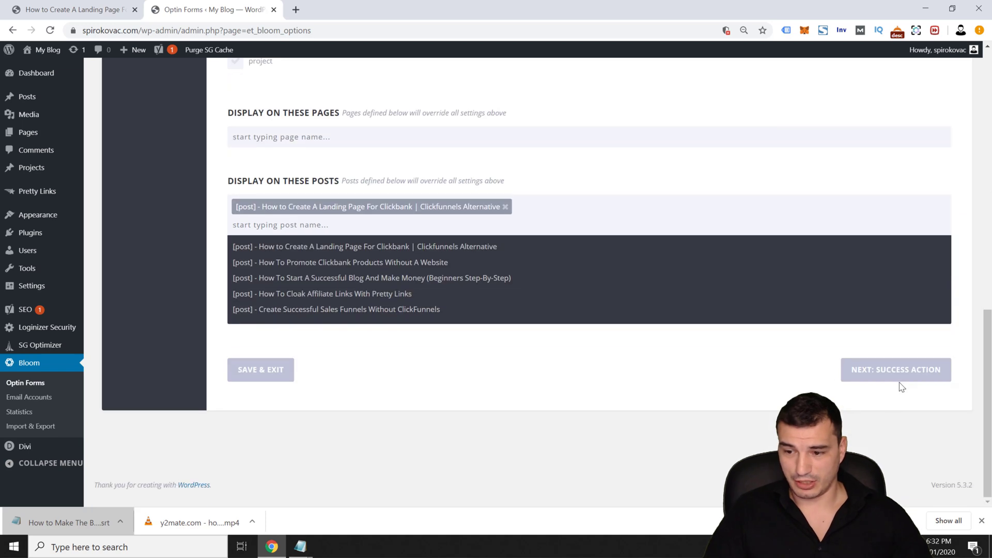
click(40, 7)
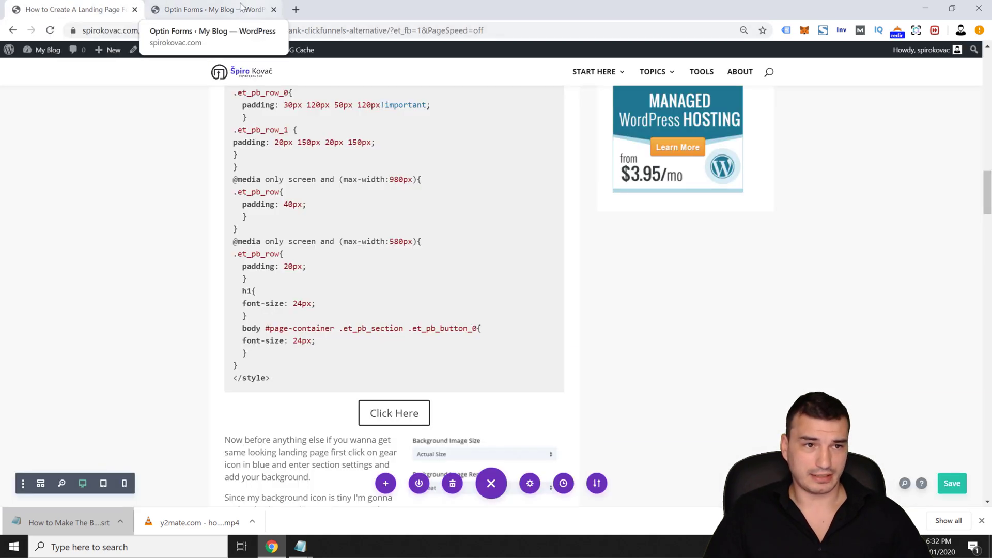
click(217, 10)
- Leave the success action type on Success Message and Save & Exit the opt-in
click(863, 374)
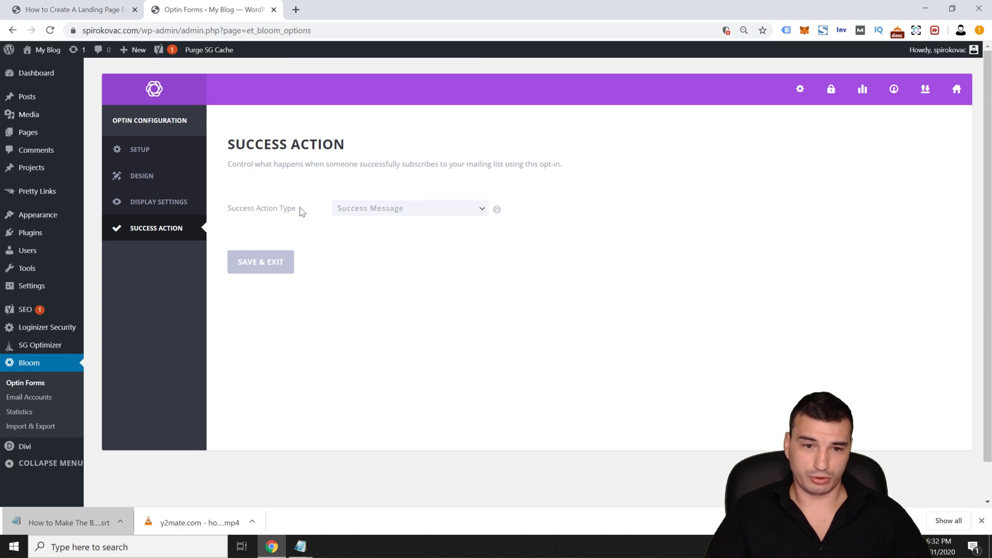
click(378, 208)
click(383, 231)
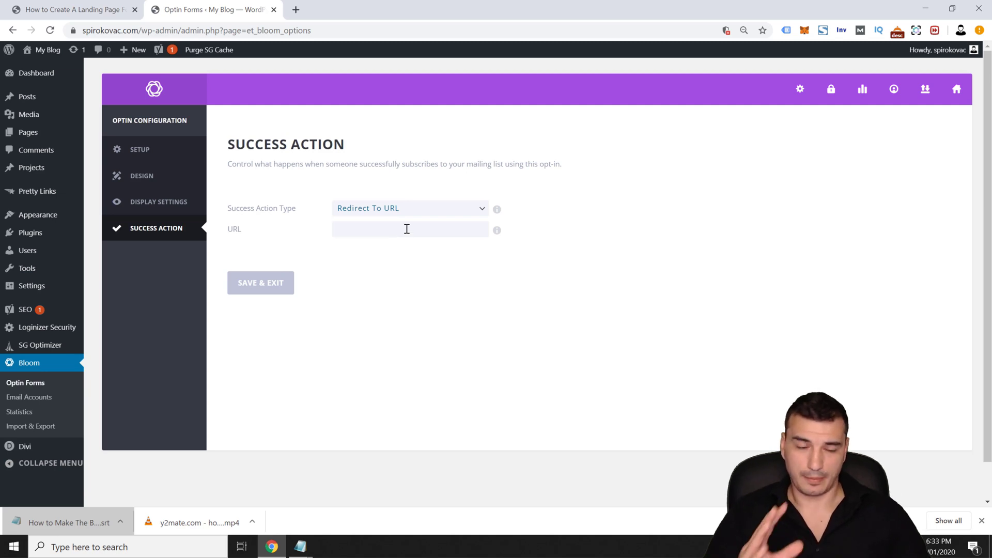
click(362, 211)
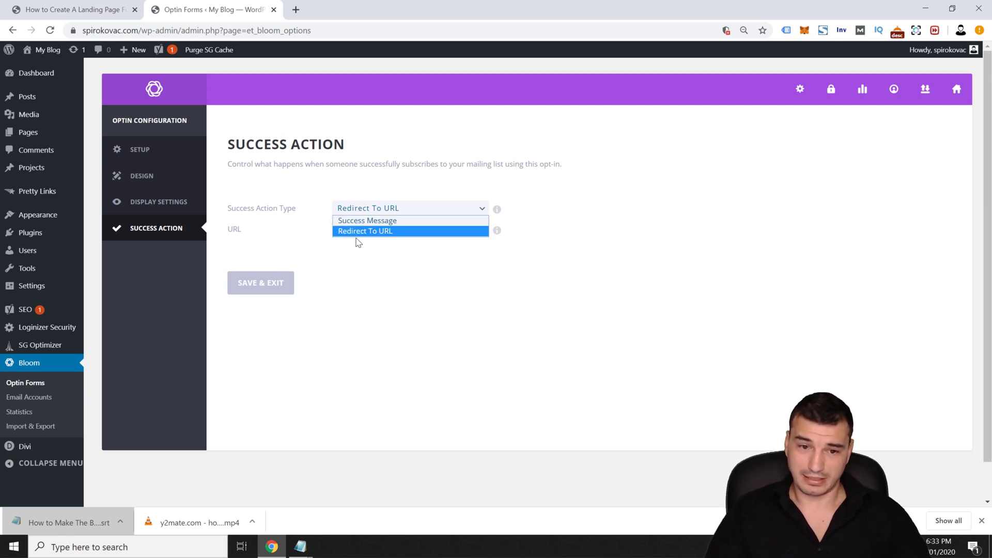
click(363, 232)
click(362, 228)
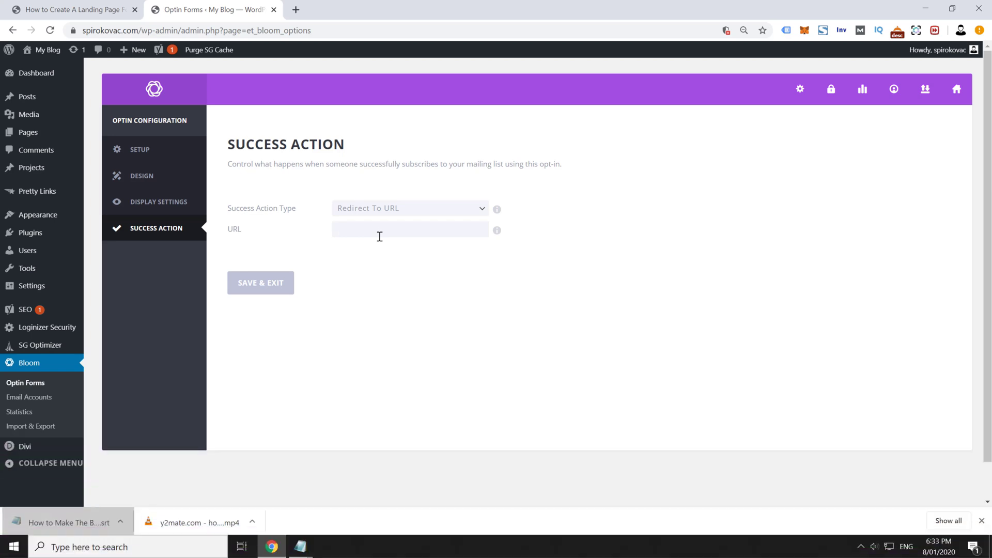
click(366, 228)
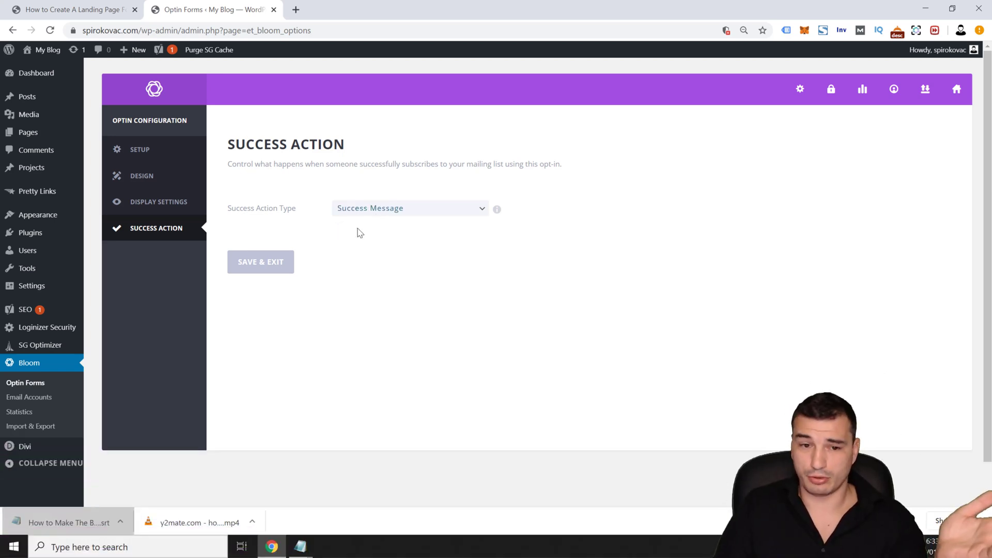
click(279, 264)
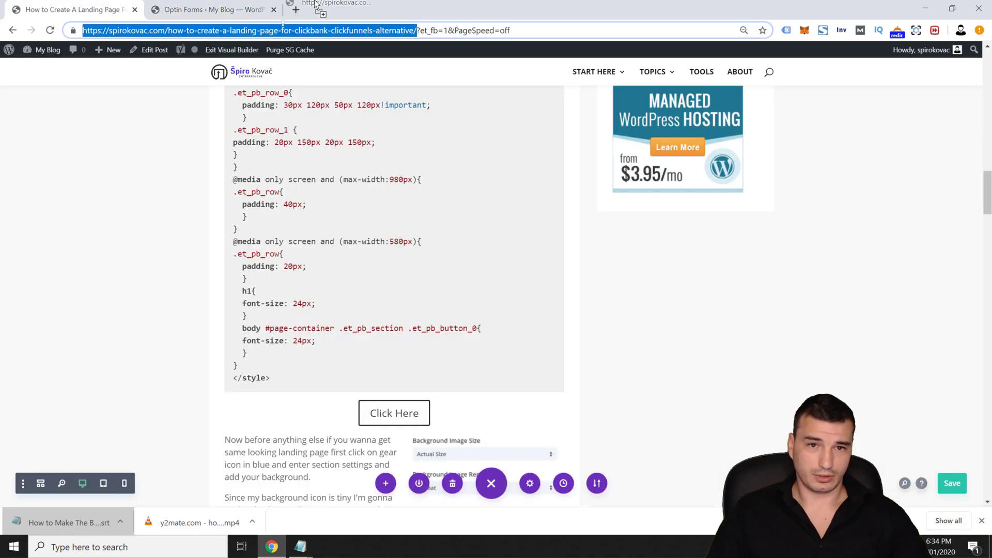
- Reload the blog post and click its Click Here button to bring up the newsletter pop-up
key(Return)
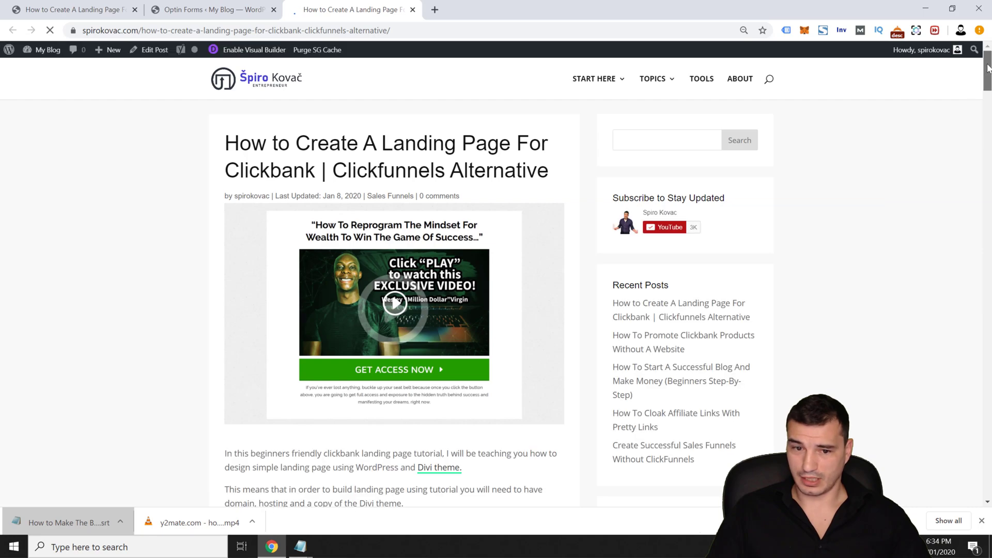
scroll(964, 152, down, 15)
scroll(955, 176, down, 15)
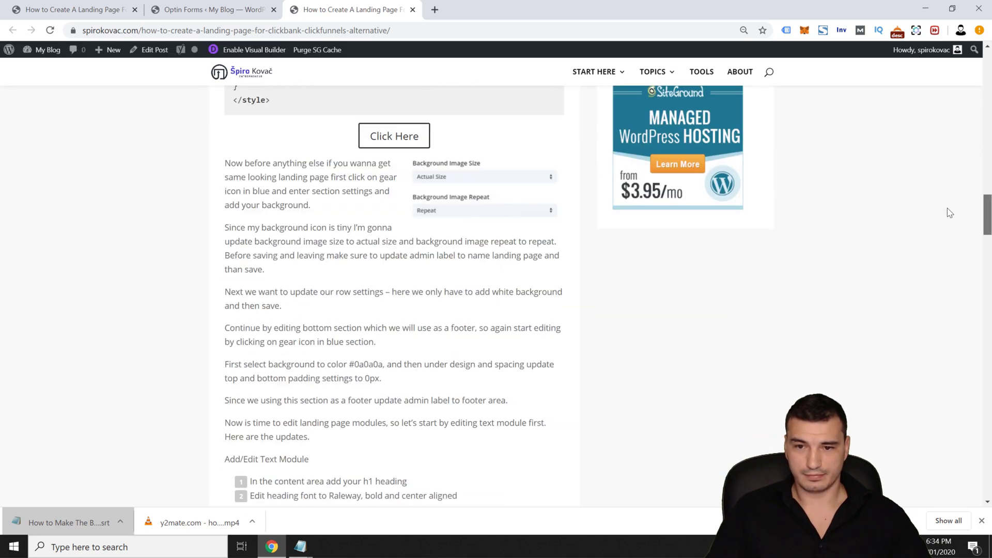
scroll(442, 176, up, 3)
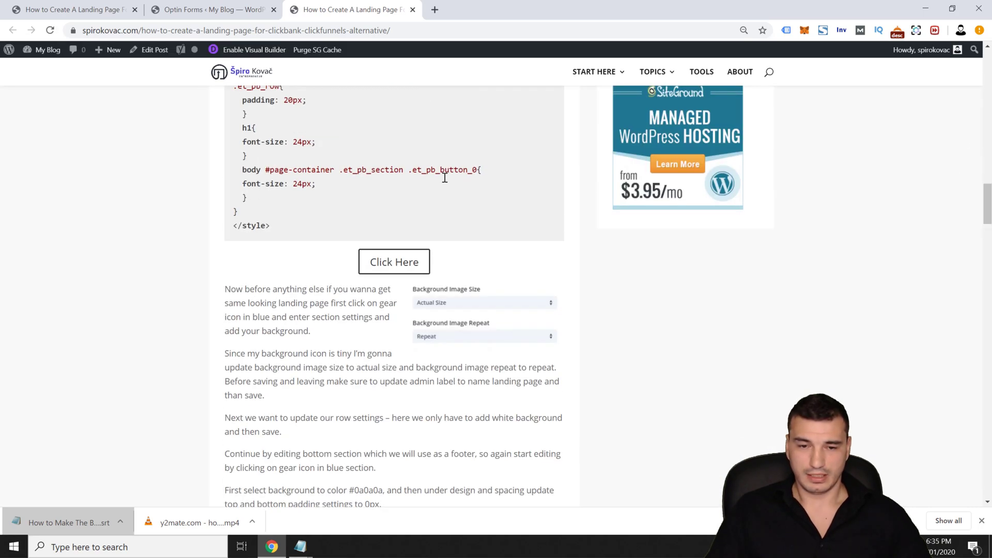
click(406, 259)
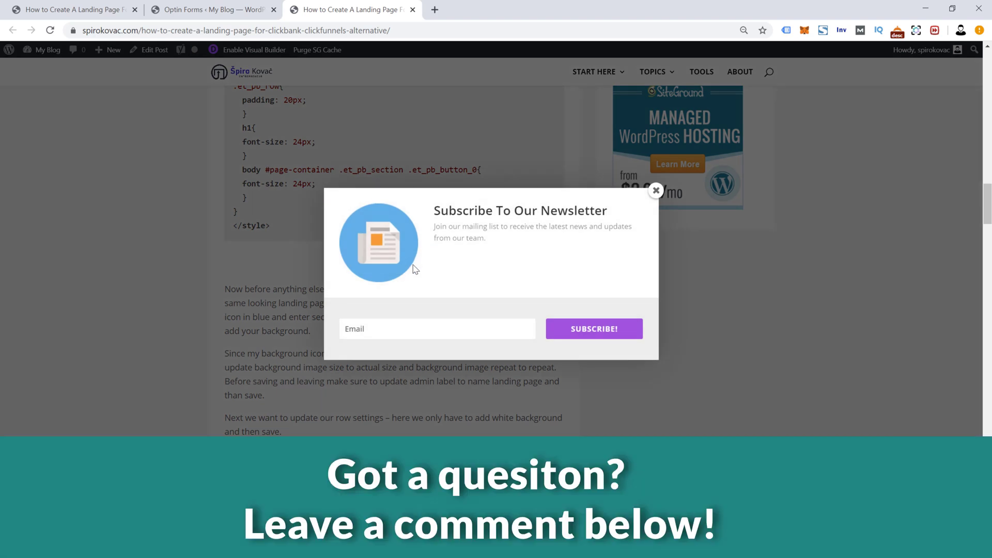